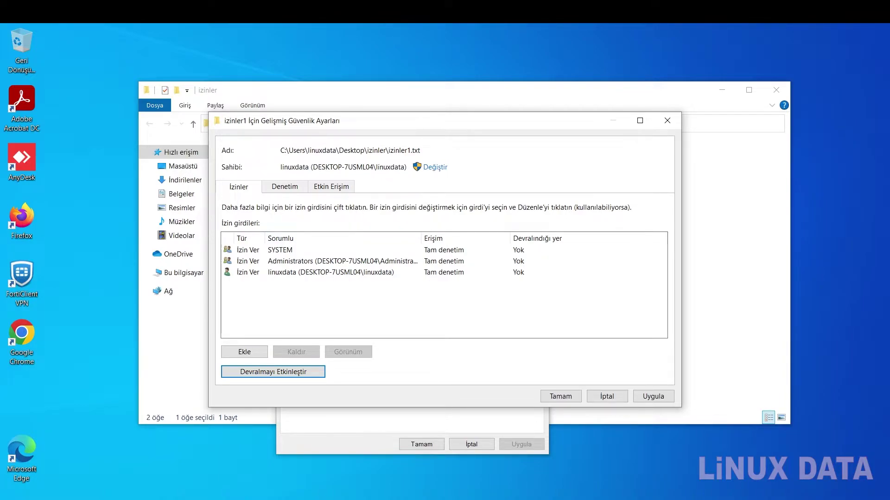
- Discard the pending conversion, then disable inheritance on izinler1, removing all inherited permissions, and confirm the security changes
click(607, 396)
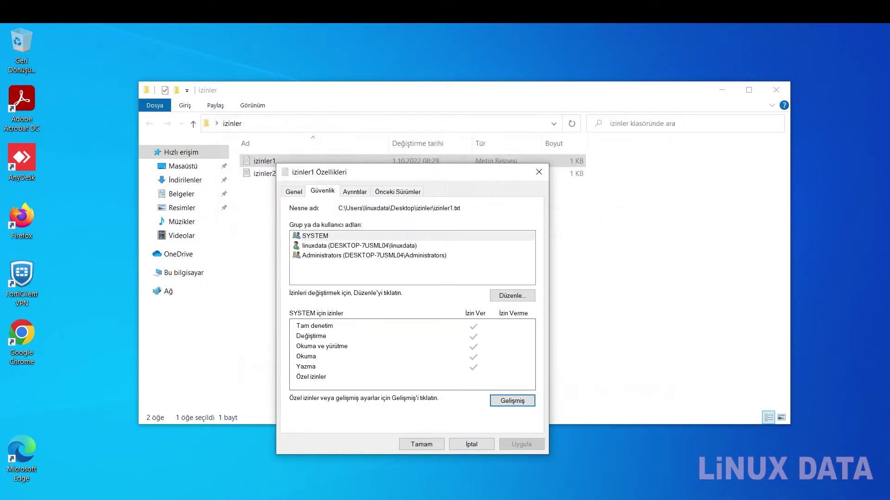
click(512, 402)
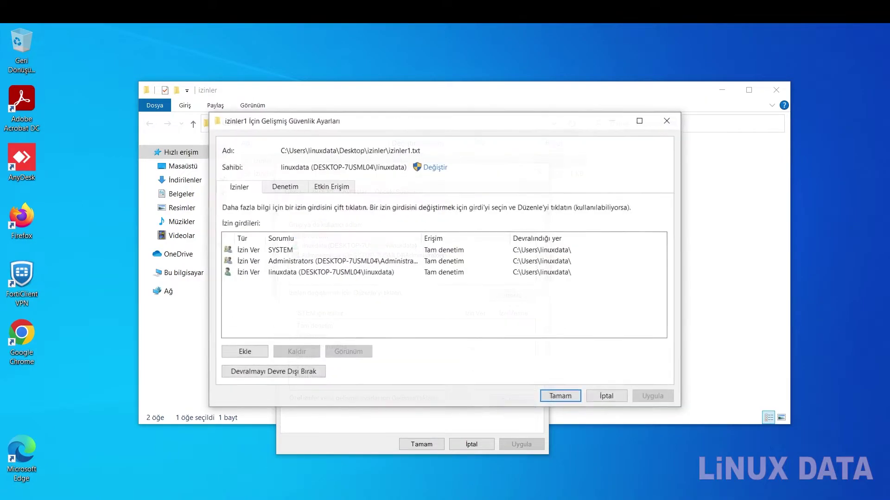
click(273, 371)
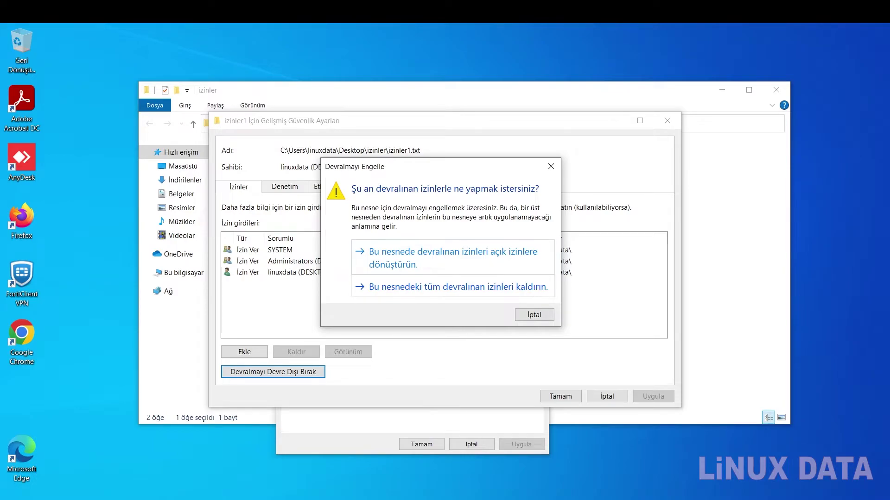
click(452, 286)
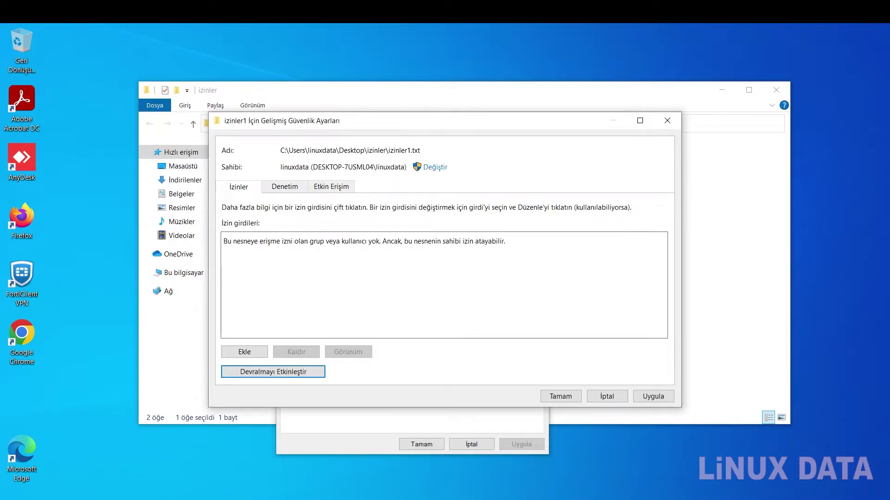
click(561, 397)
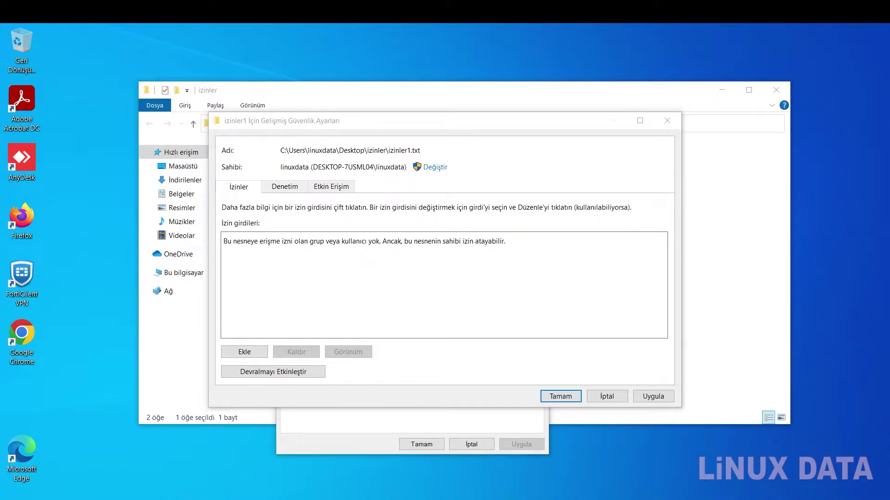
click(561, 396)
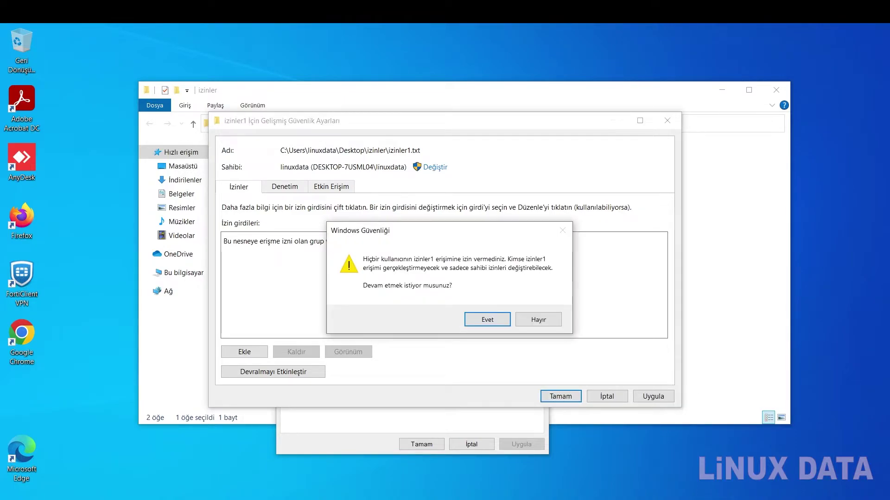
key(Return)
key(Return)
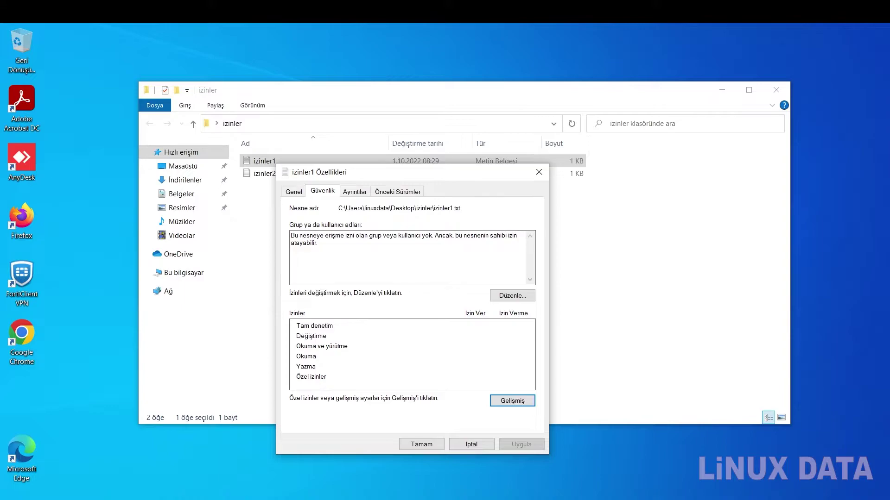
click(422, 445)
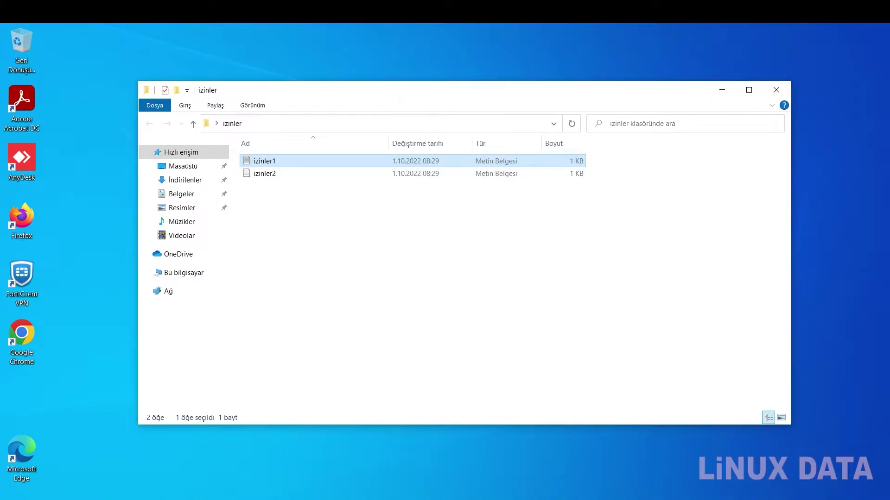
- Try to open izinler1 in Notepad to test access, and close the Notepad window
key(Return)
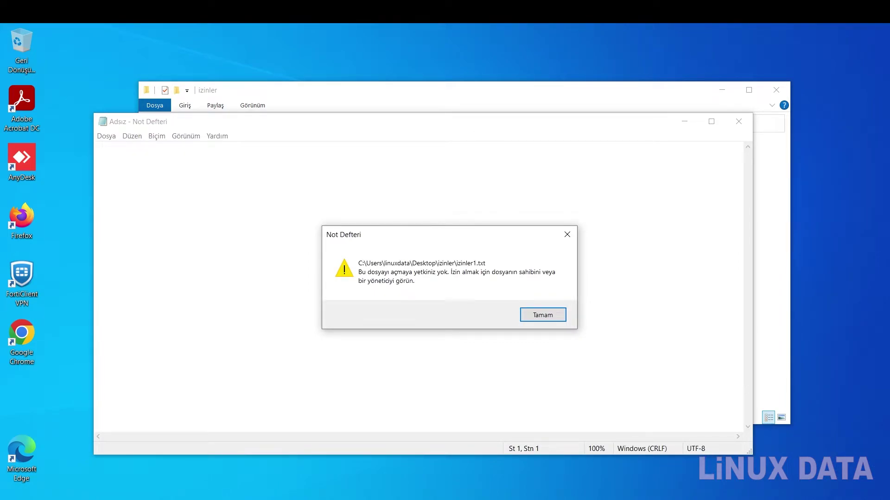
key(Return)
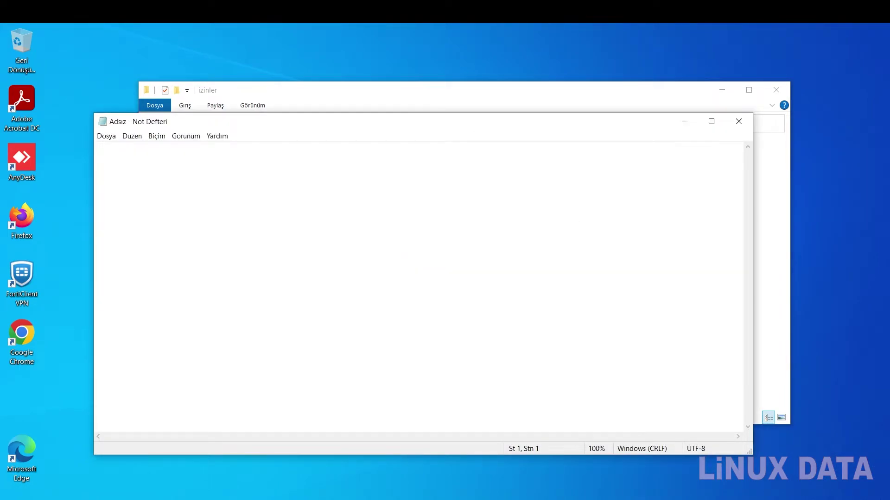
click(739, 121)
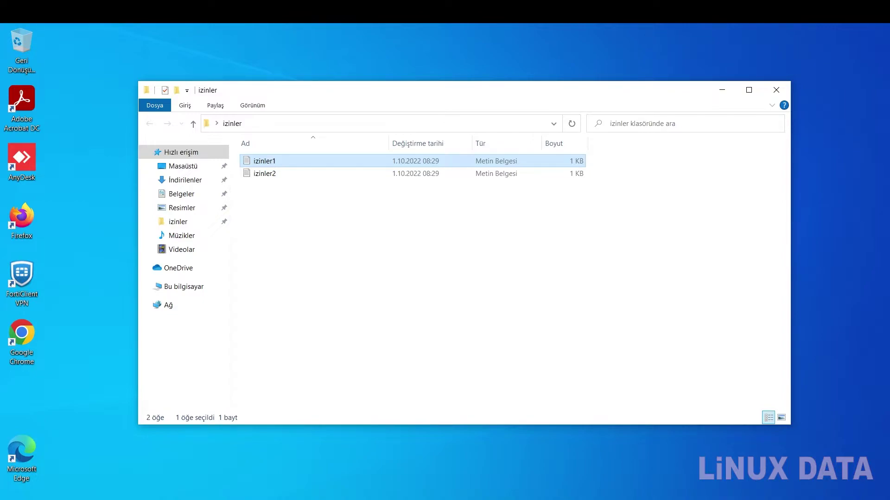
- Open the security permissions of izinler1 for editing and start adding a user or group
right_click(259, 162)
click(287, 436)
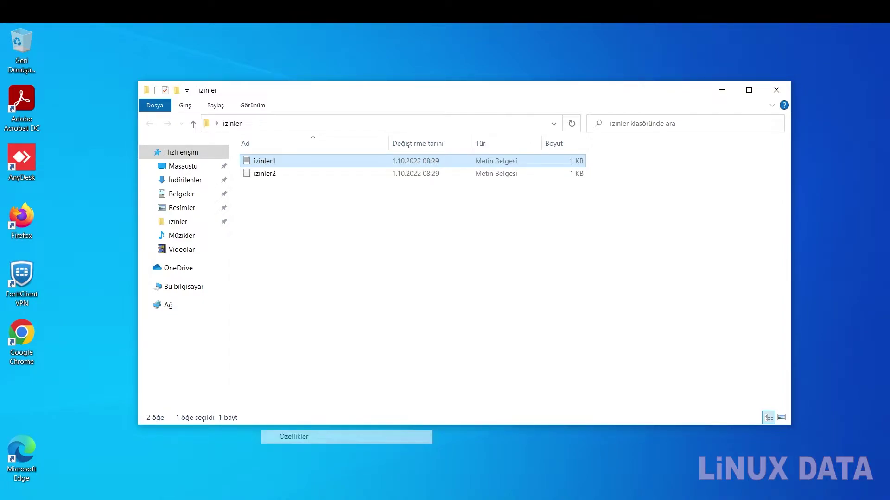
click(310, 189)
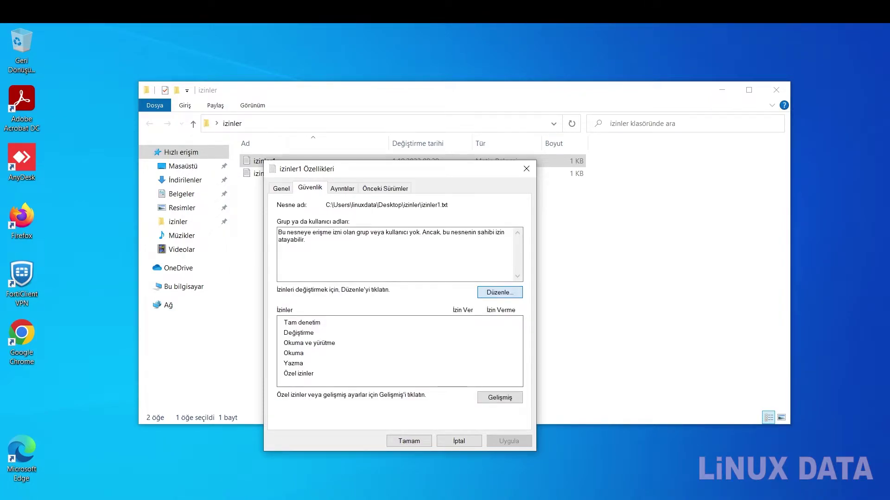
click(500, 292)
click(438, 336)
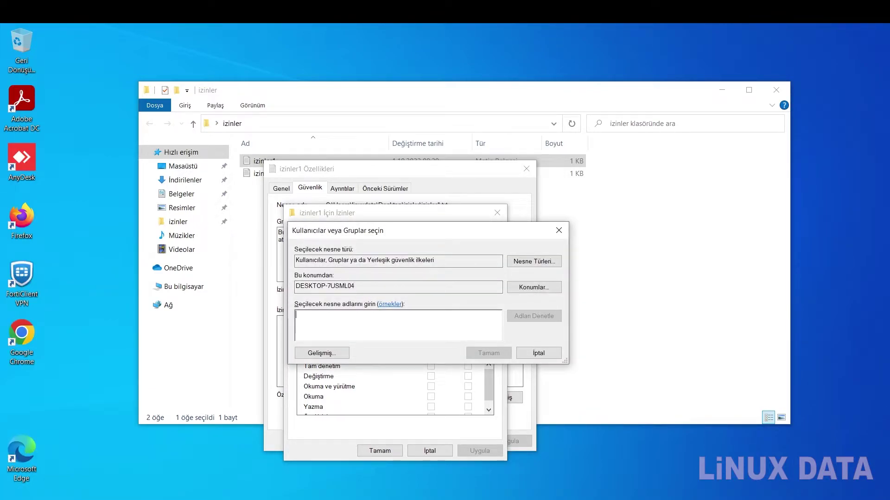
- Add the linuxdata account to izinler1's permission list by entering its name, and remove that entry again
text(şinuxdata)
key(BackSpace)
key(BackSpace)
key(BackSpace)
key(BackSpace)
key(BackSpace)
key(BackSpace)
key(BackSpace)
key(BackSpace)
key(BackSpace)
text(linuxdata)
key(Tab)
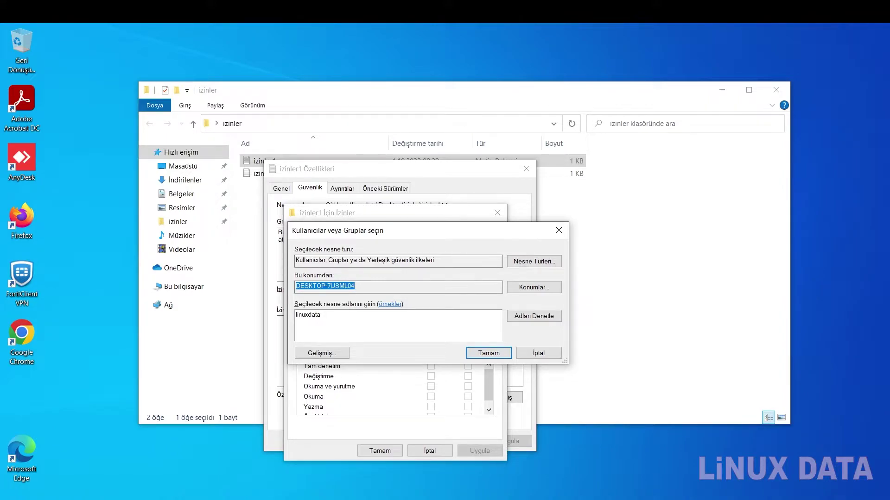
key(Return)
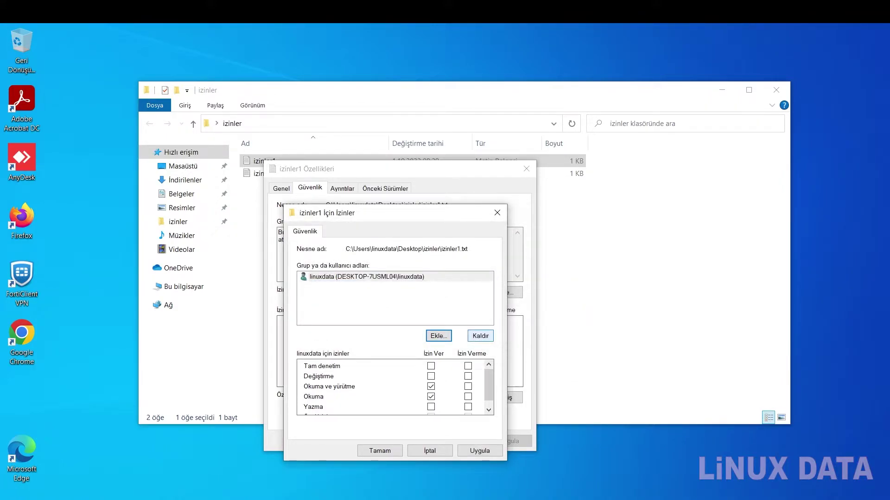
click(481, 336)
- Find the linuxdata account through the advanced account search and add it to izinler1's permission list
click(439, 336)
click(439, 335)
click(323, 353)
click(579, 283)
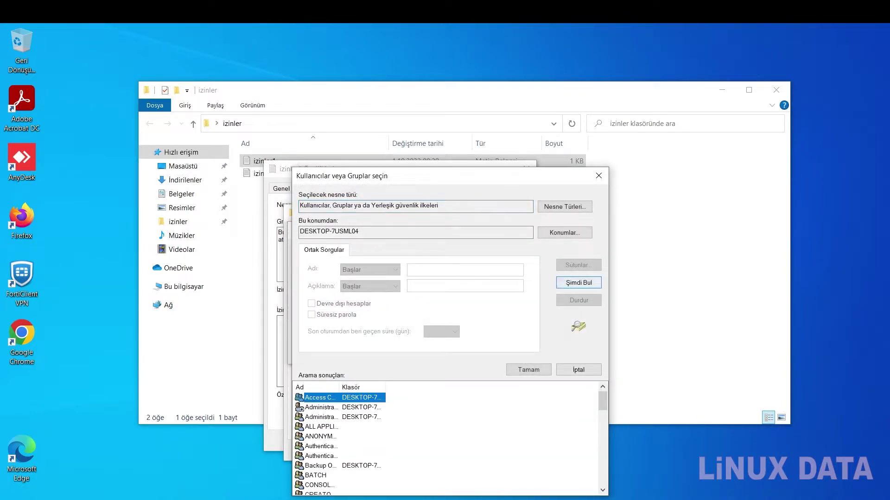
scroll(447, 441, down, 5)
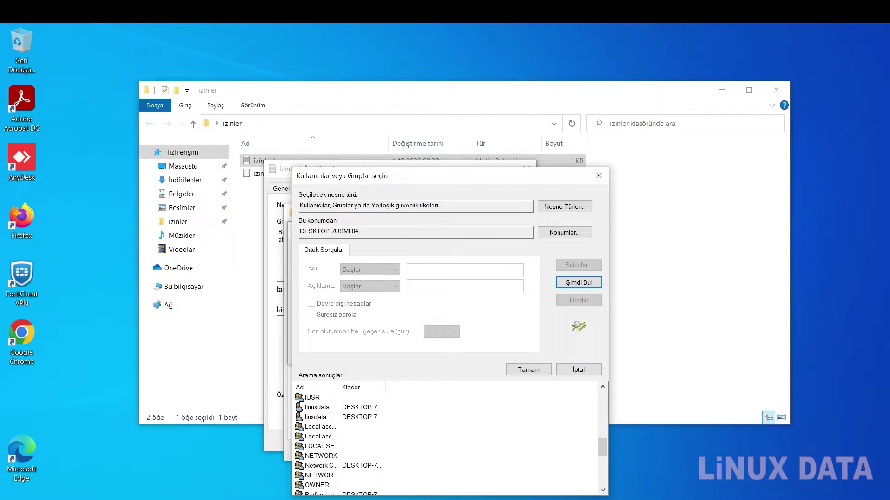
double_click(317, 408)
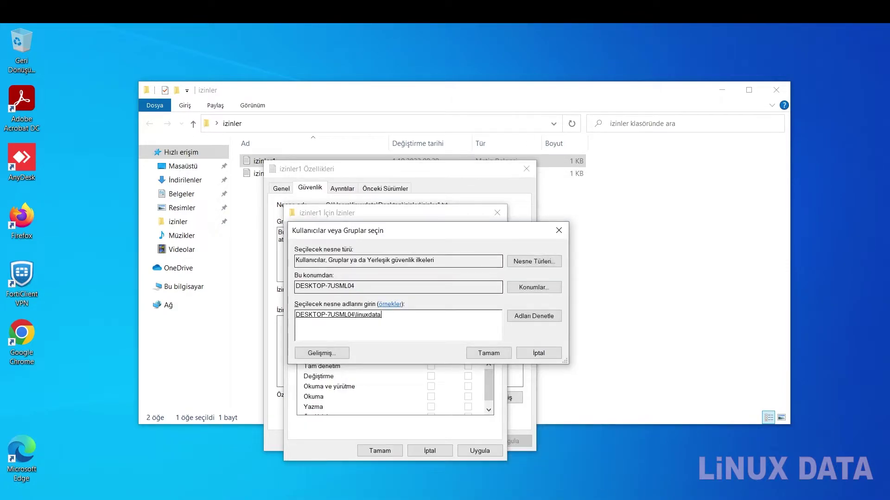
click(489, 353)
key(Return)
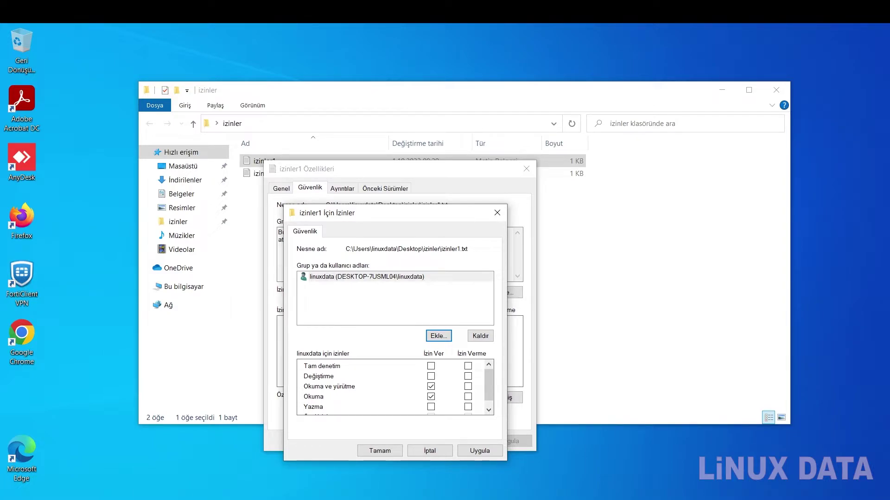
- Clear linuxdata's allowed Okuma ve yürütme permission on izinler1, keeping Okuma allowed, and confirm the properties
key(Tab)
click(431, 386)
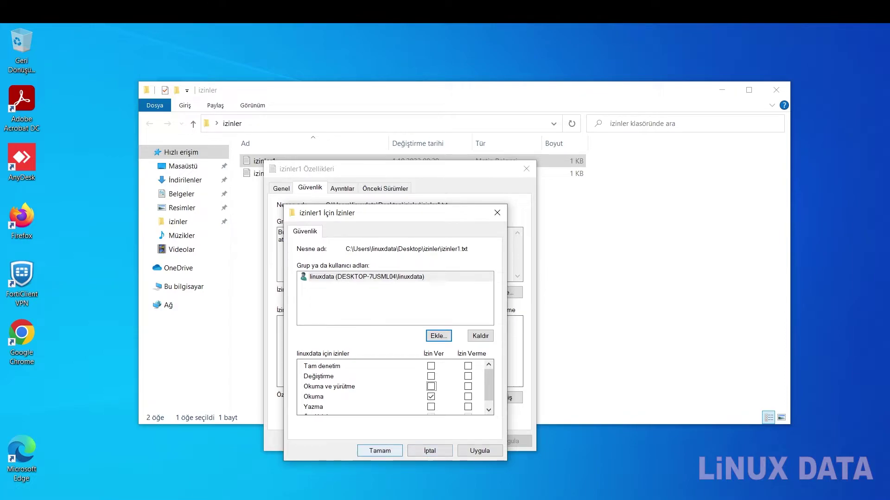
click(380, 450)
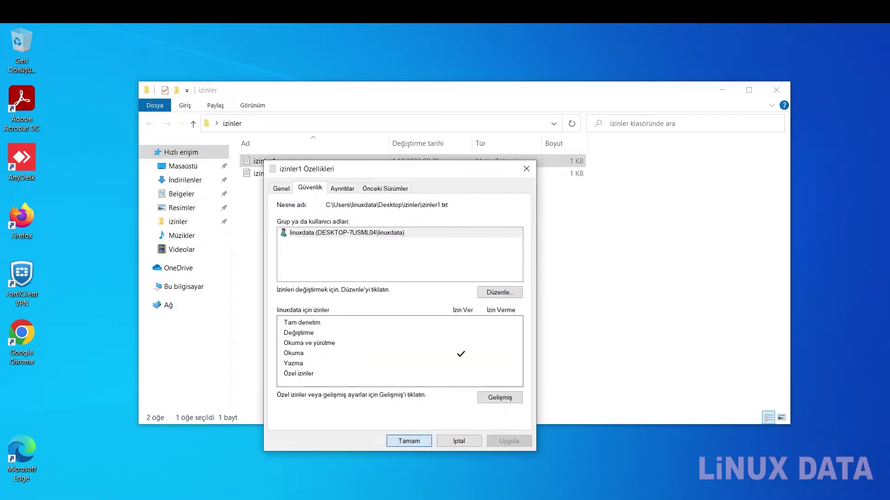
click(409, 441)
- Open izinler1, try to save it with a 2 added after the 1, and close it without saving
key(Return)
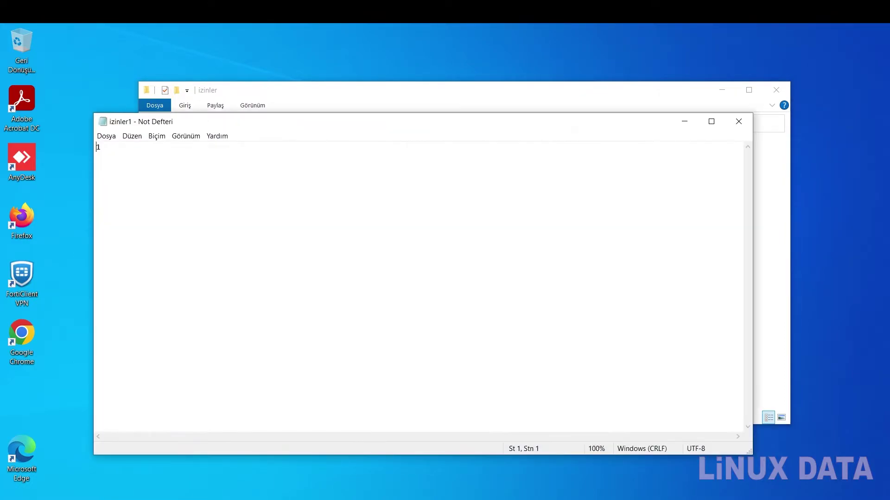
text(2)
click(738, 121)
click(417, 282)
key(ctrl+shift+s)
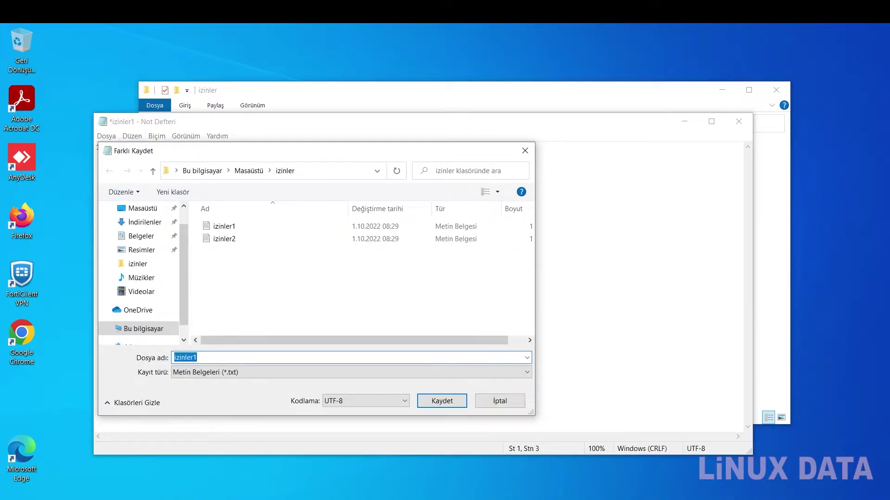
key(Escape)
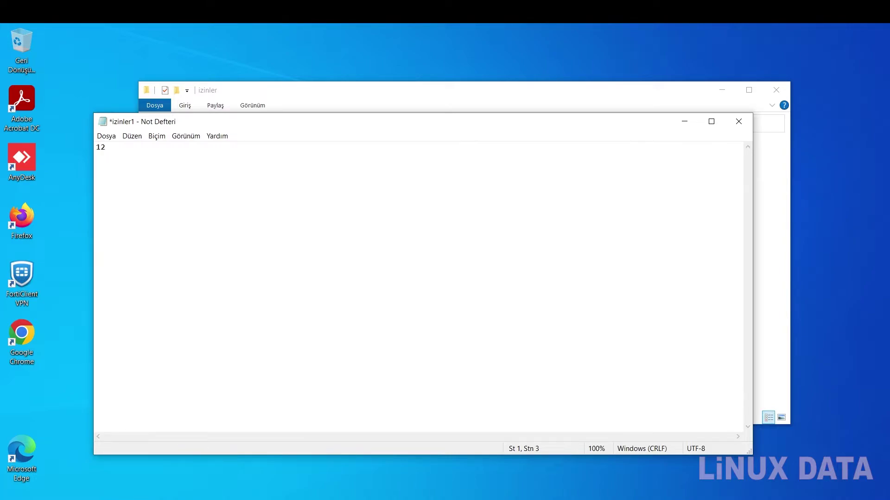
click(738, 121)
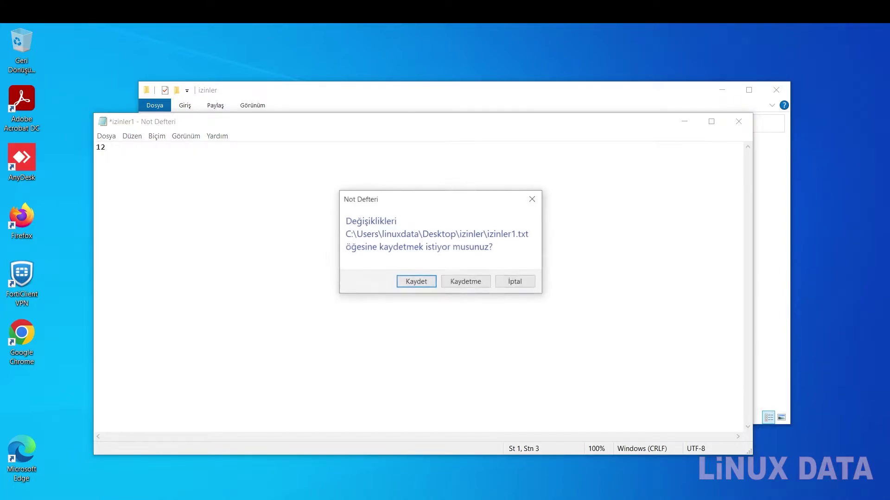
click(466, 282)
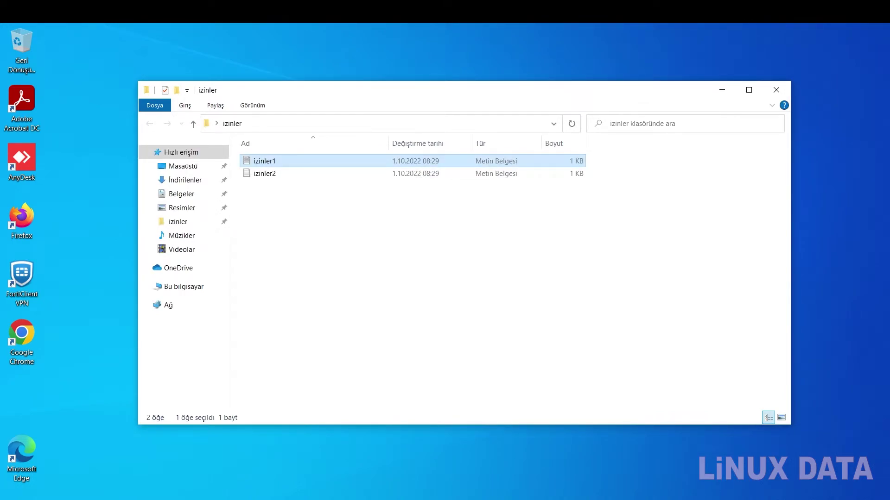
- Allow the Yazma permission for linuxdata in izinler1's security properties and confirm the change
right_click(265, 161)
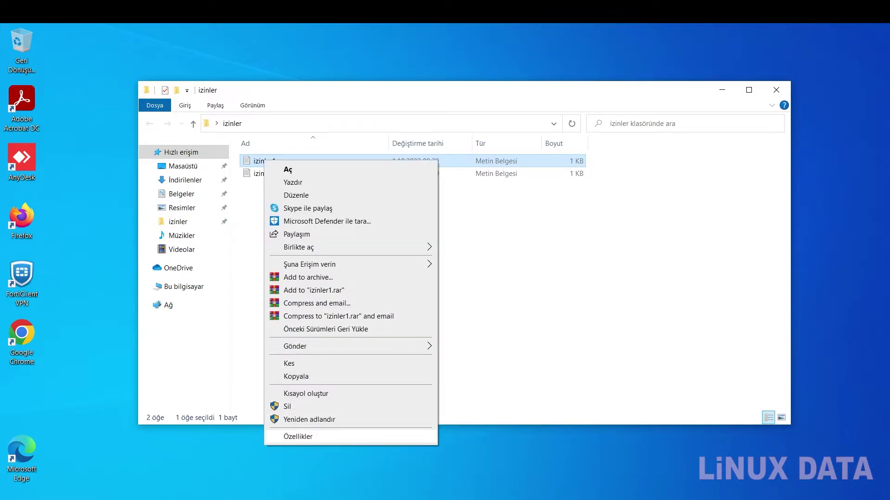
click(298, 437)
key(ctrl+Tab)
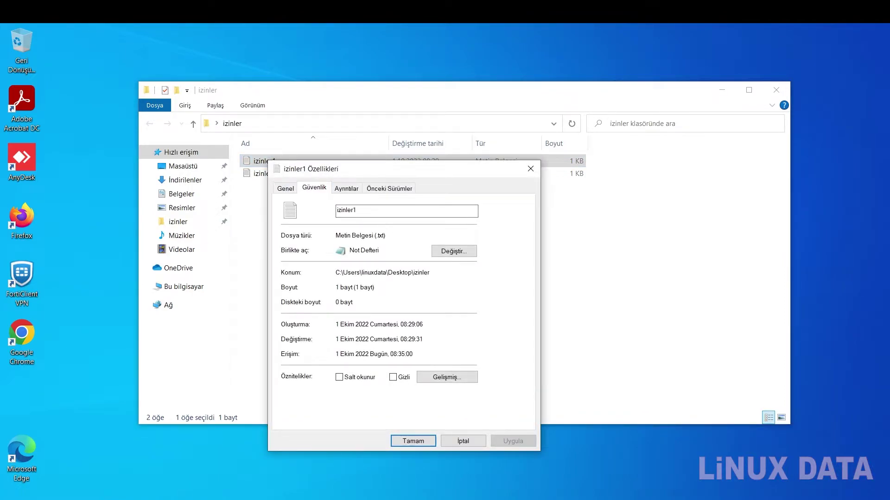
click(505, 293)
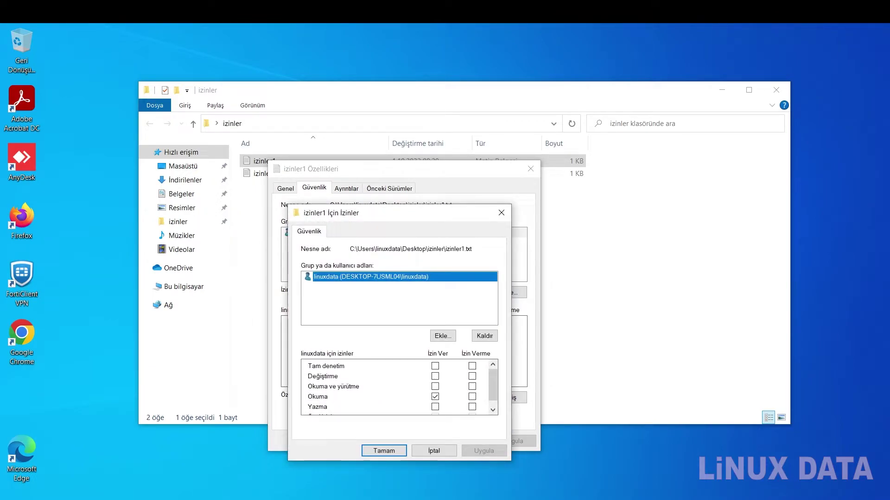
click(435, 407)
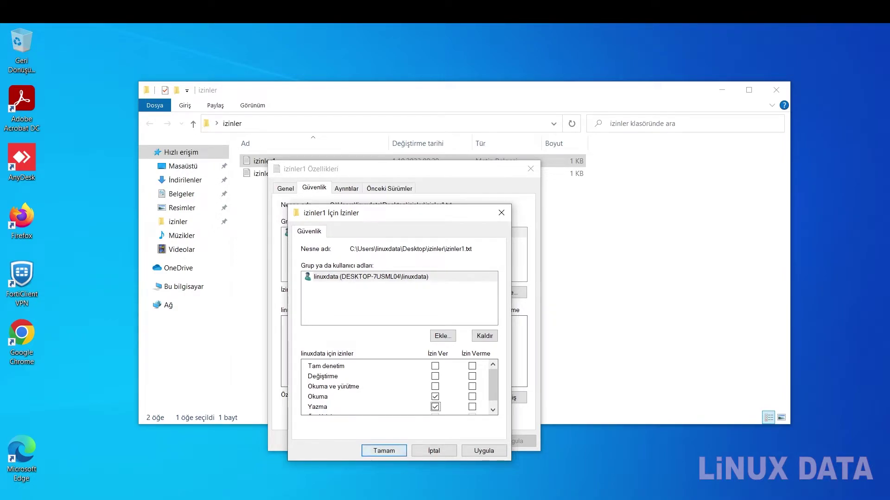
key(Return)
click(413, 441)
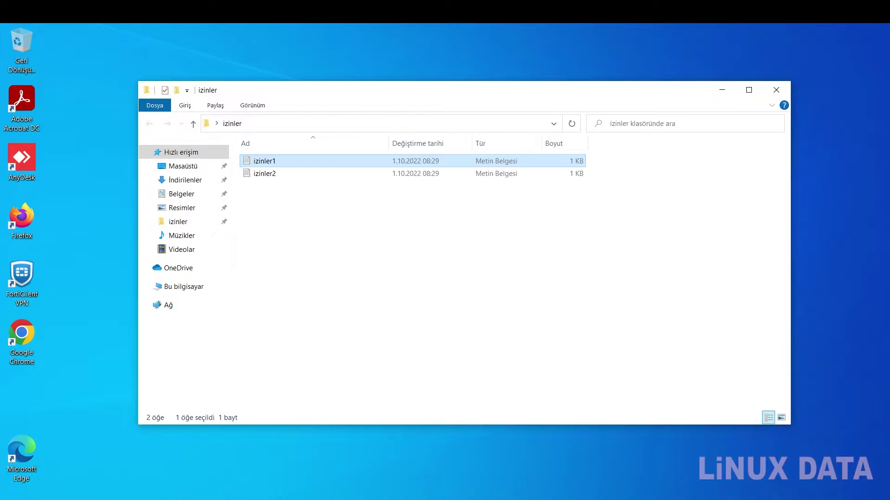
- Open izinler1, add a 2 so the text reads 12, and save the change while closing Notepad
key(Return)
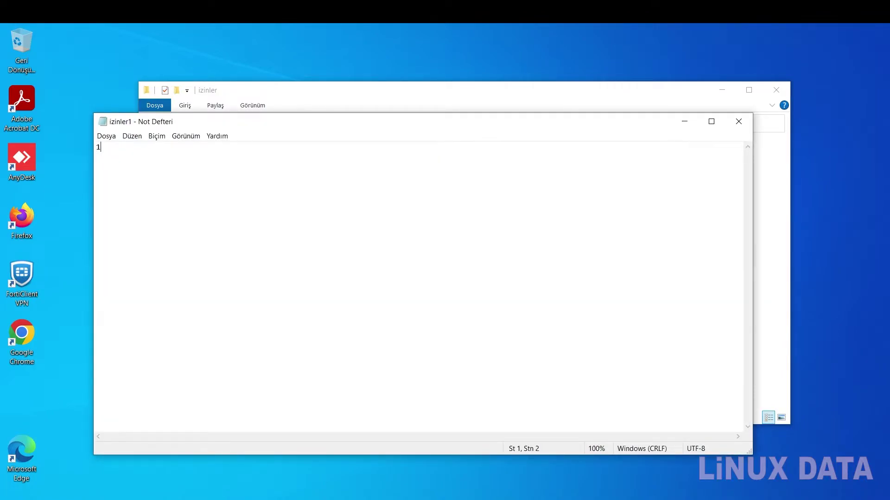
text(2)
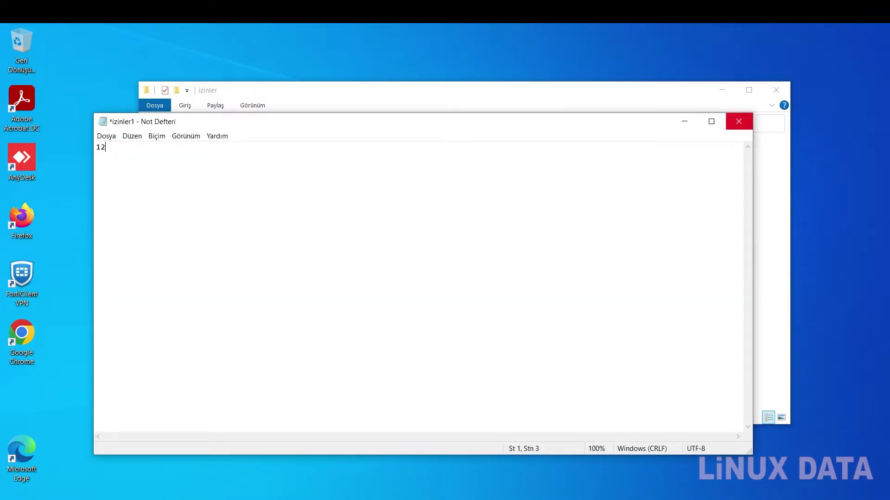
click(739, 121)
key(Return)
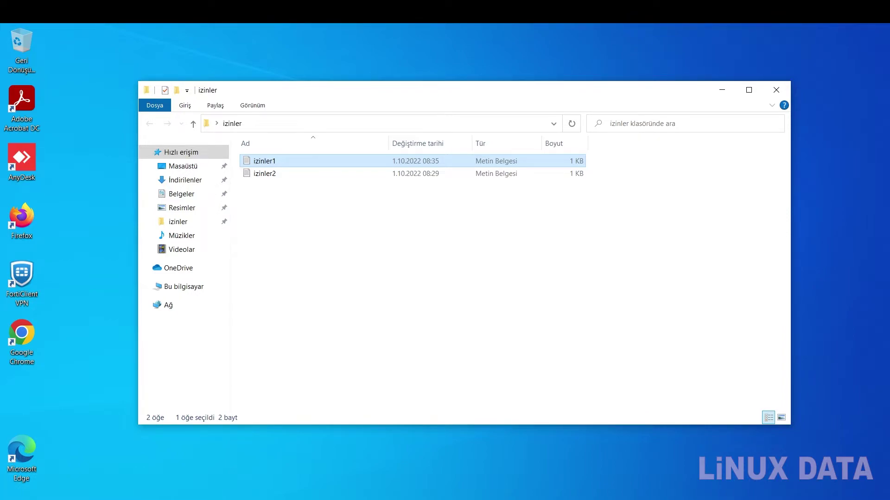
- Delete izinler1, restore it from the Geri Dönüşüm Kutusu to its original folder, and close the bin
right_click(273, 161)
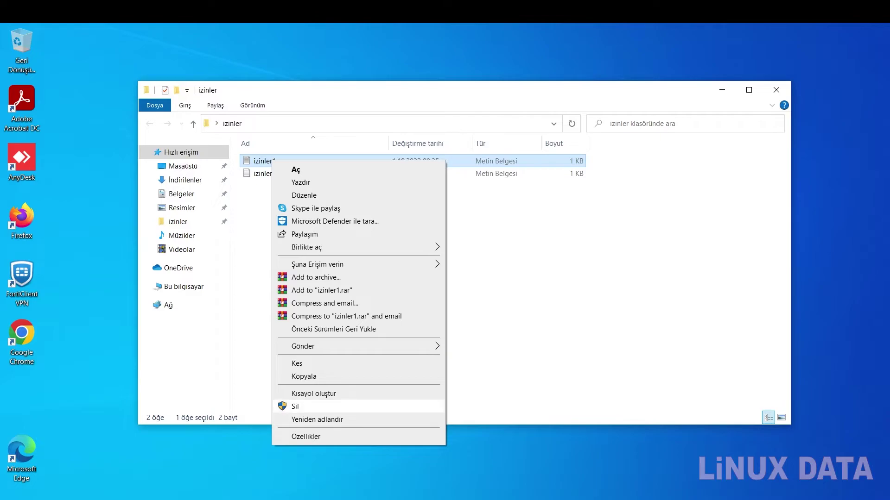
click(296, 407)
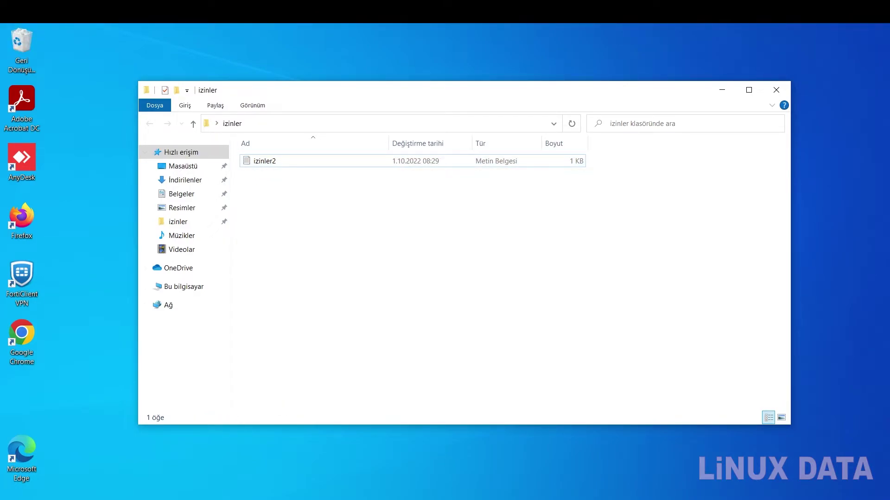
double_click(22, 47)
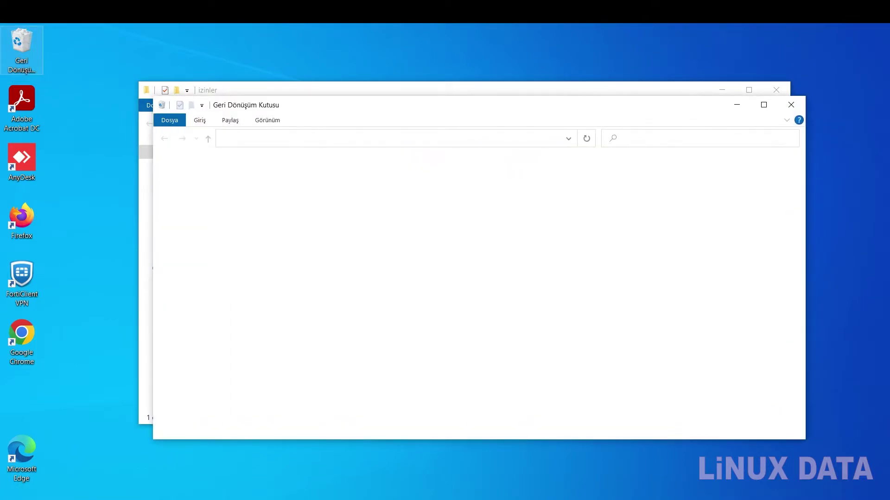
right_click(279, 172)
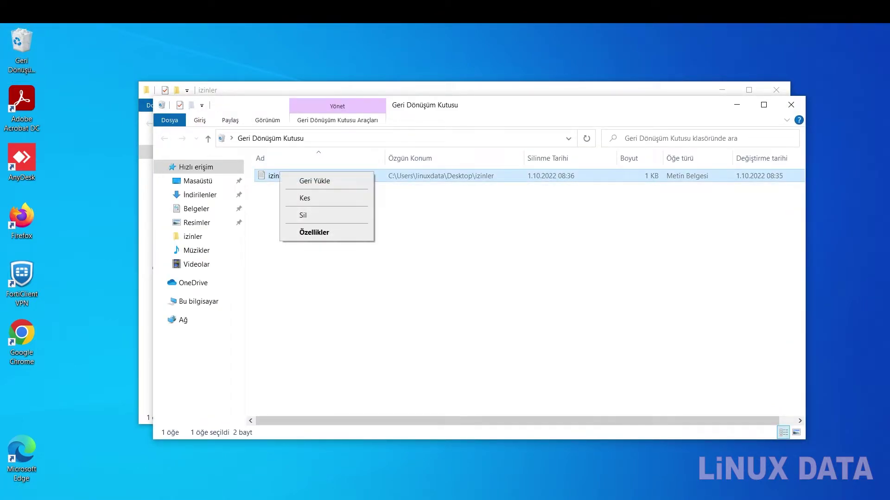
click(315, 181)
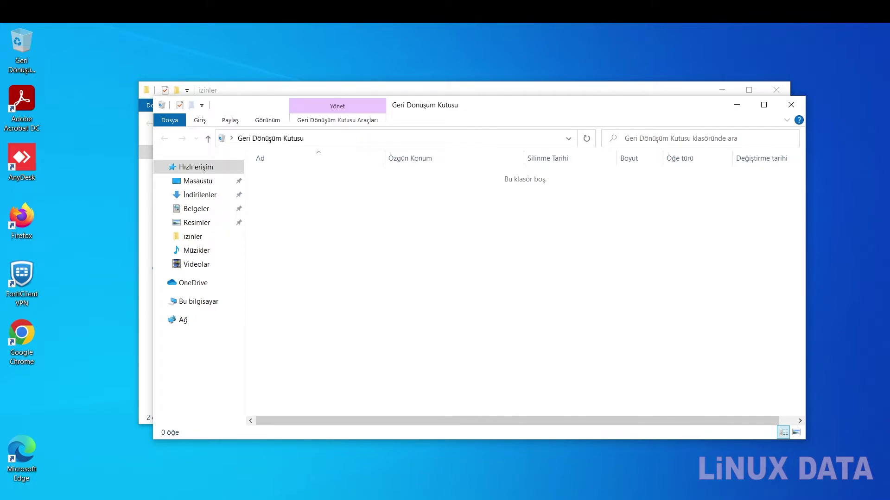
click(791, 105)
- Examine linuxdata's permissions for izinler2 in the editable list of its security properties
click(264, 173)
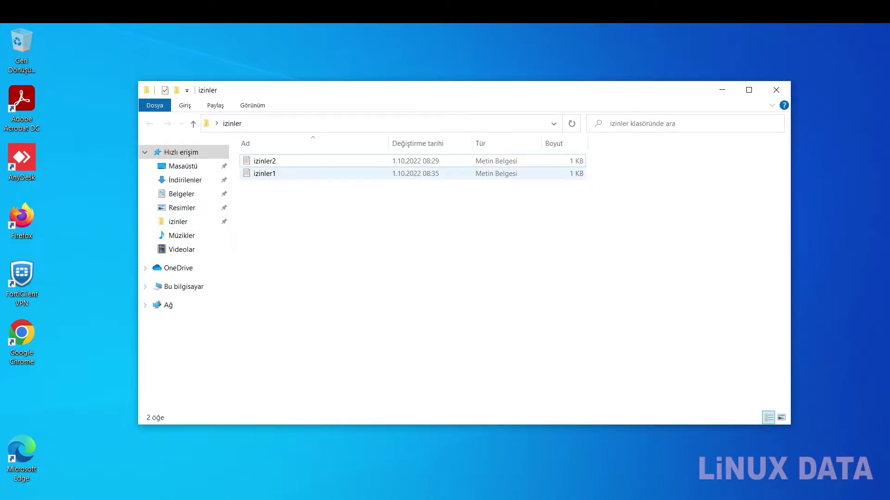
click(264, 161)
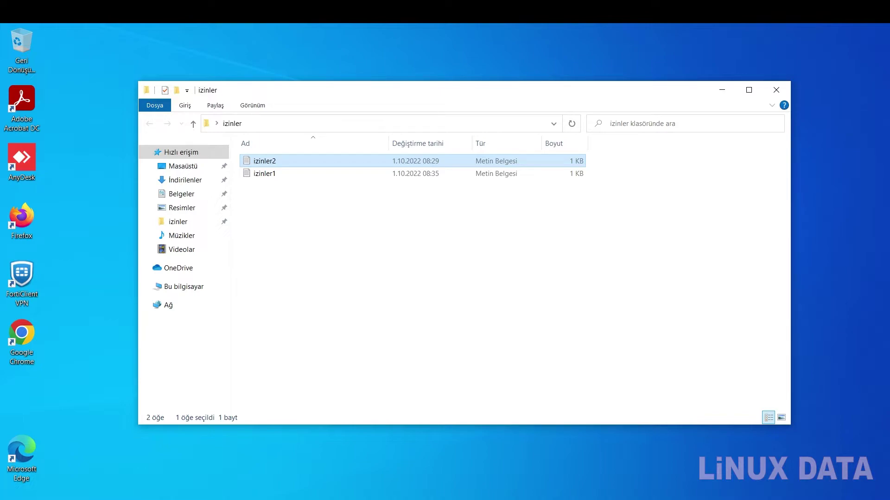
right_click(261, 158)
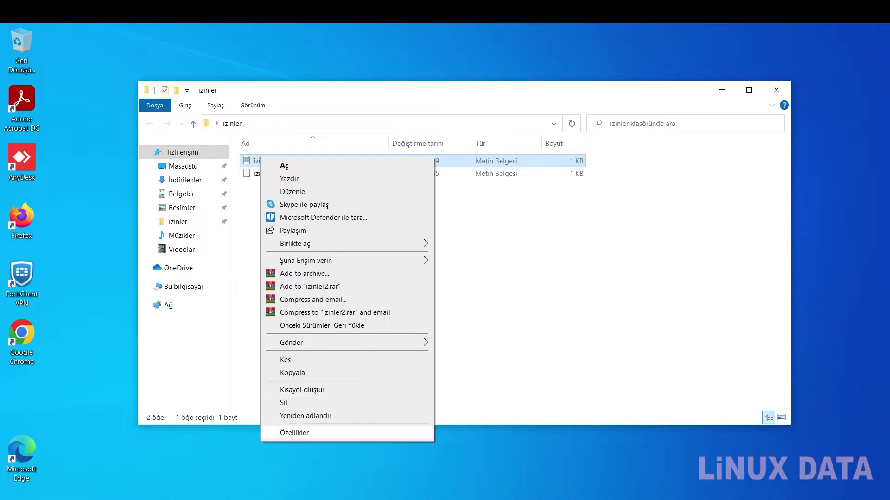
click(297, 433)
click(310, 185)
click(501, 288)
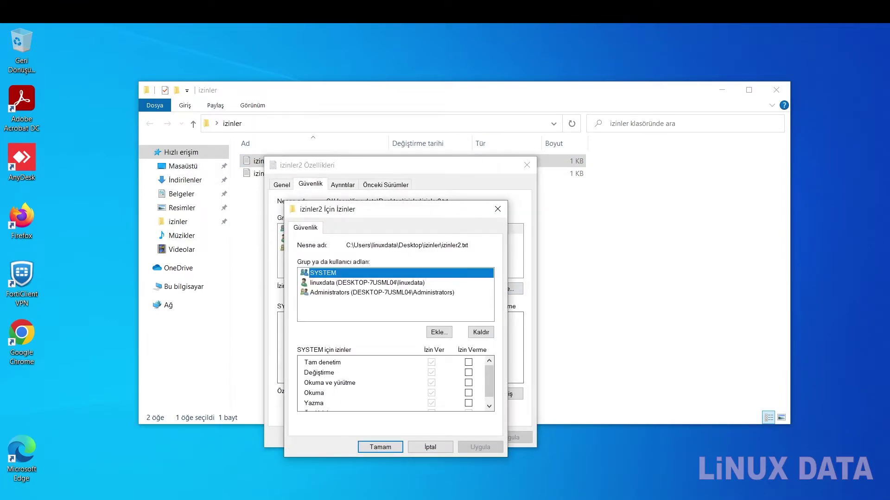
click(367, 283)
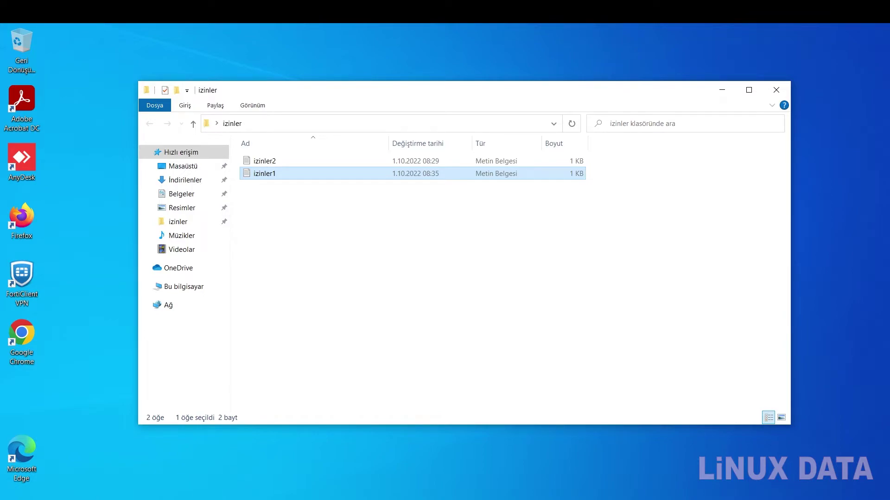
- Clear linuxdata's allowed Yazma permission on izinler1, keeping Okuma allowed, and confirm the file's properties
right_click(265, 174)
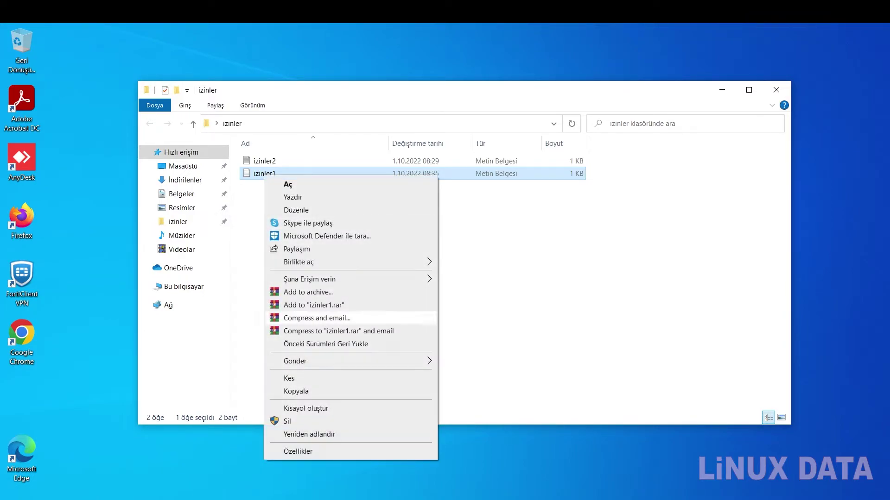
click(298, 451)
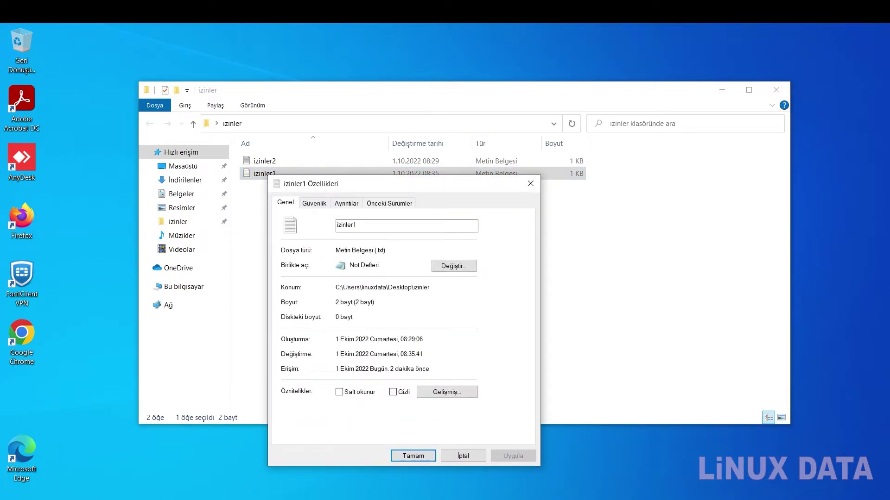
click(314, 204)
click(504, 308)
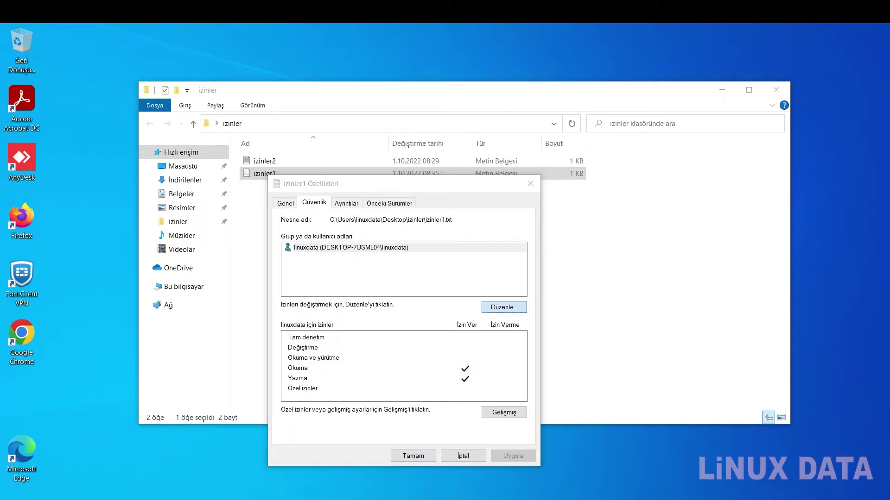
click(436, 421)
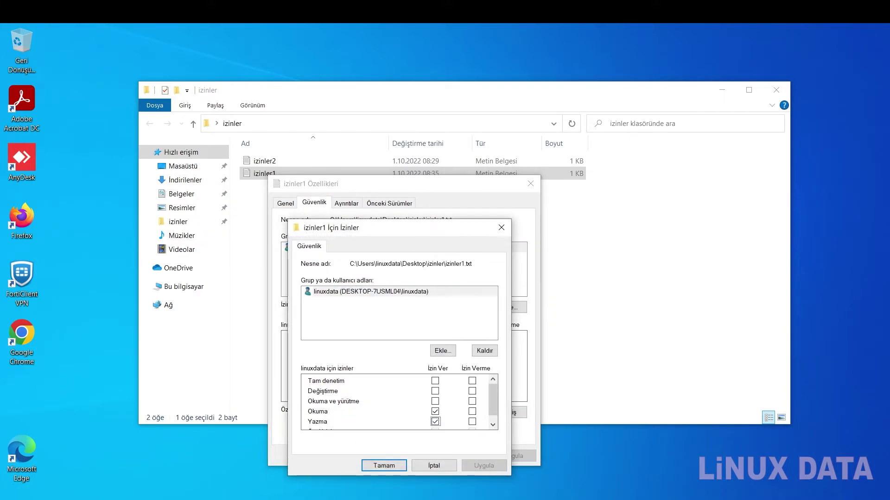
click(483, 466)
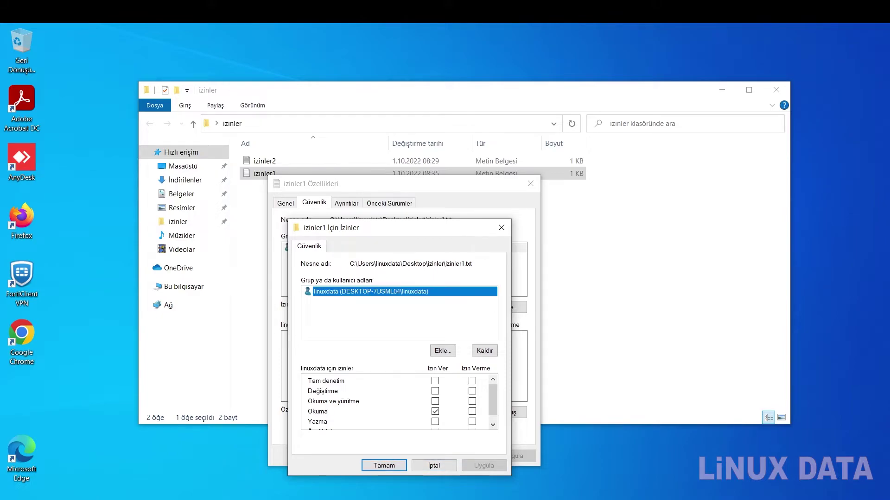
click(384, 466)
click(413, 456)
key(Return)
click(264, 161)
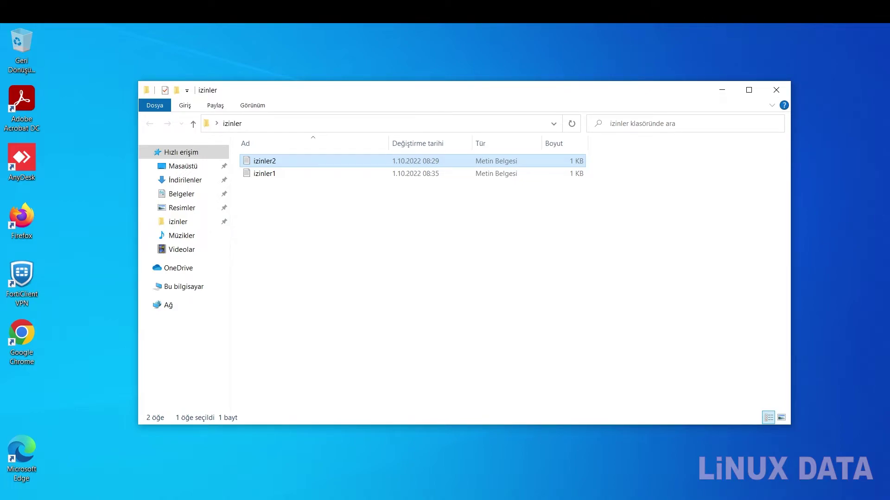
right_click(271, 163)
click(305, 437)
- Test deleting izinler1 with only Okuma allowed, restore it from the Geri Dönüşüm Kutusu, and close the bin
click(264, 173)
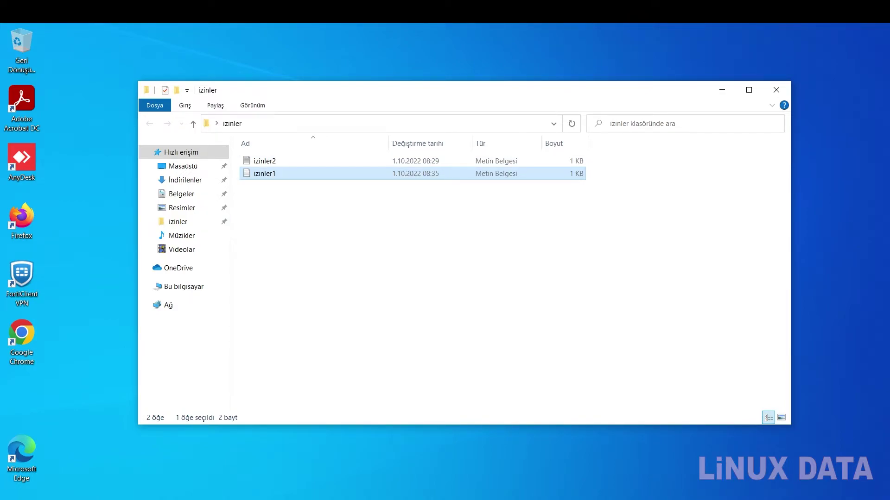
key(Delete)
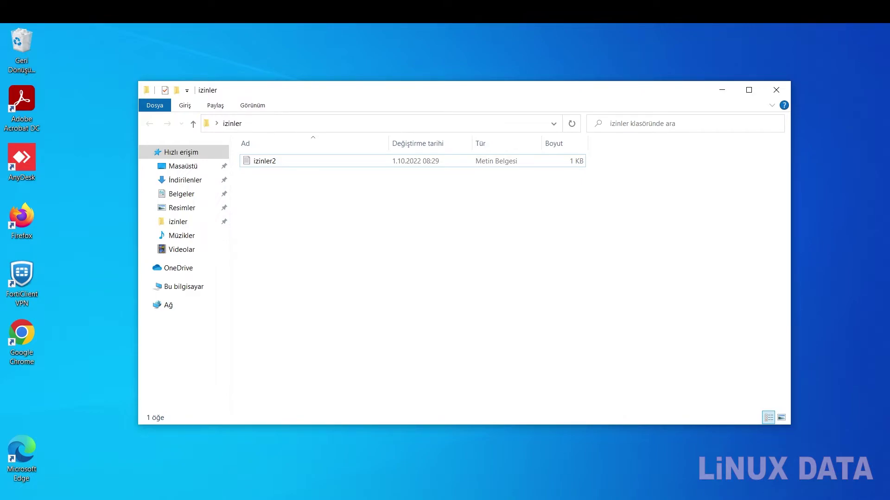
double_click(22, 45)
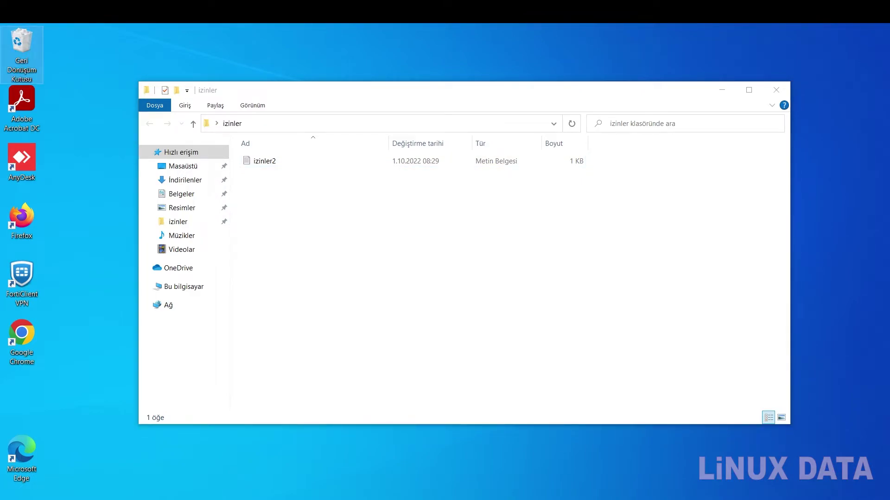
key(Return)
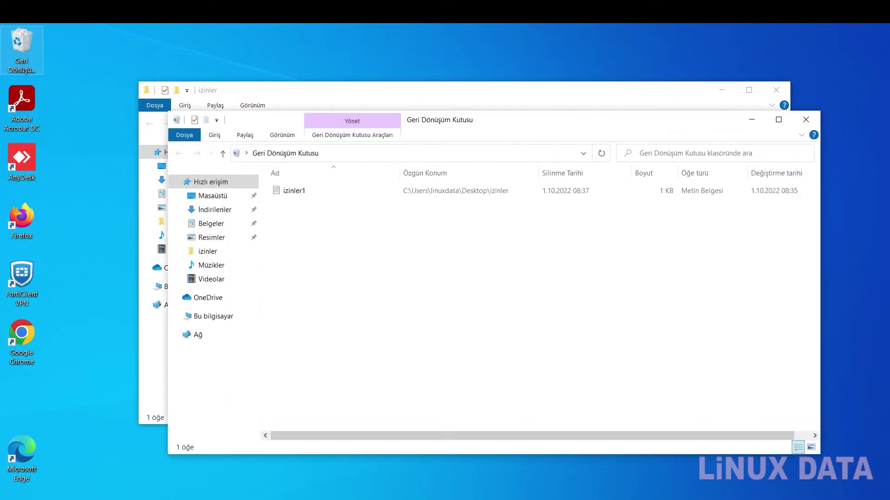
right_click(303, 198)
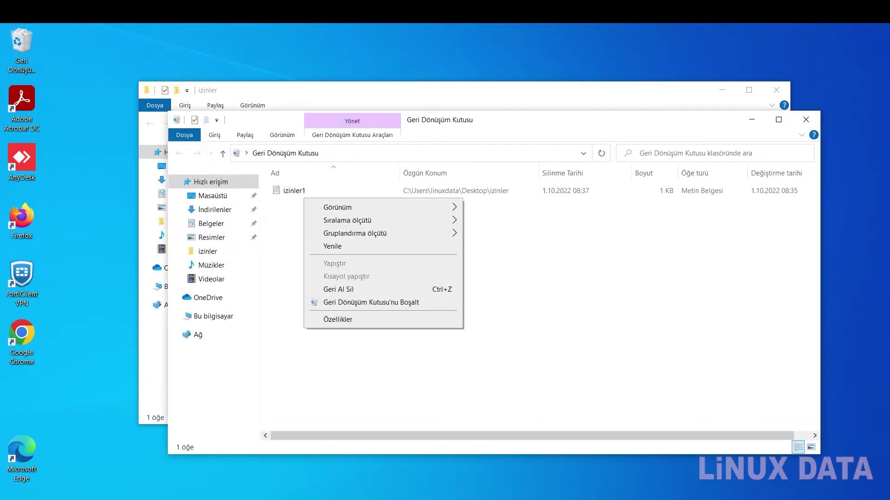
right_click(300, 192)
click(334, 201)
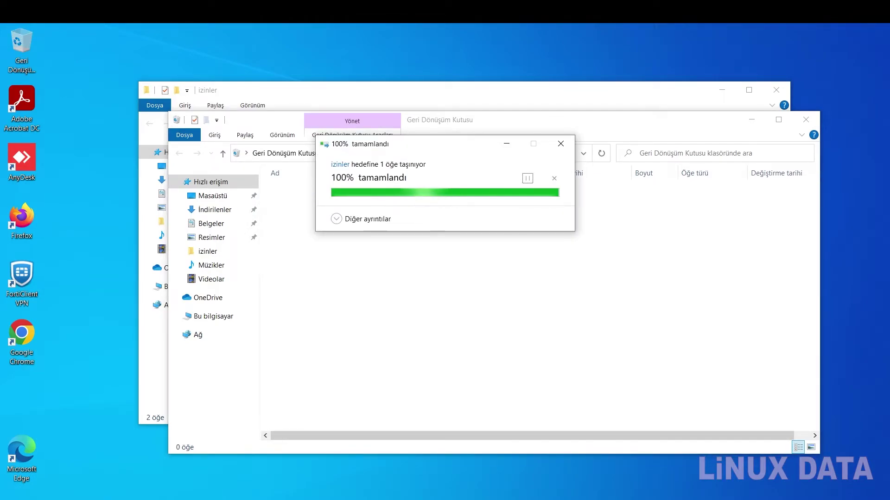
click(806, 119)
- Examine the file details in izinler1's properties and close the properties without changes
click(265, 161)
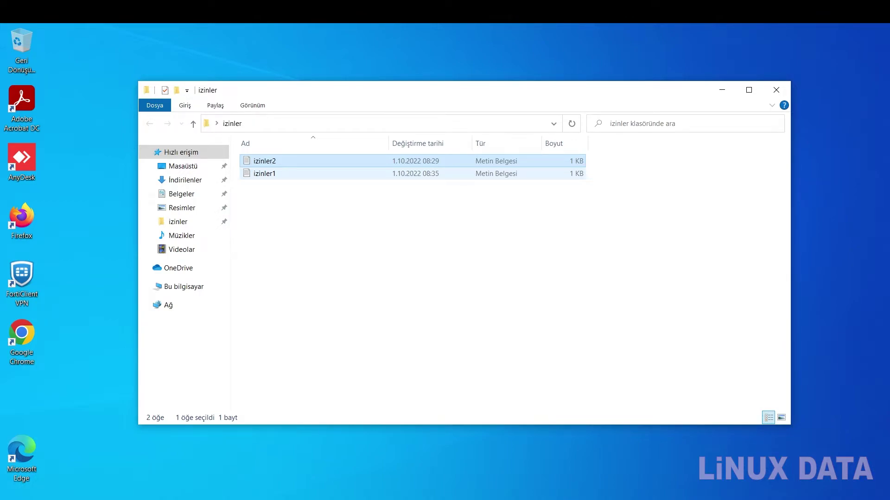
right_click(281, 168)
click(320, 441)
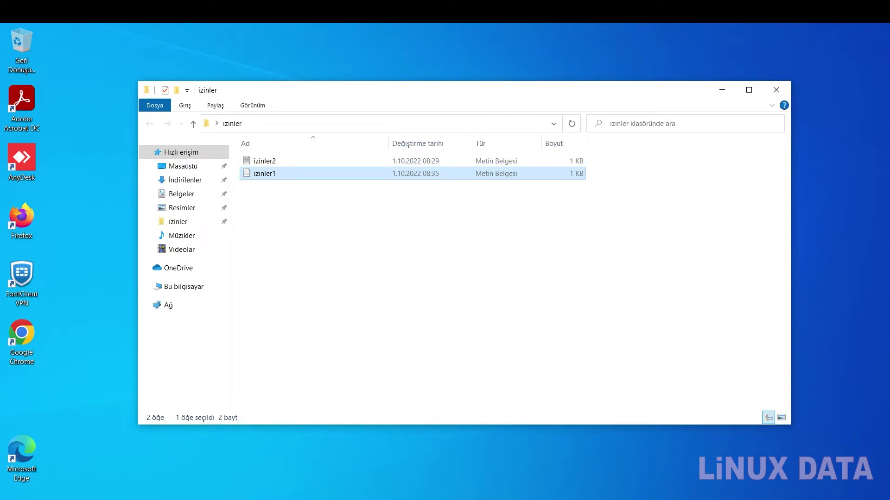
right_click(263, 173)
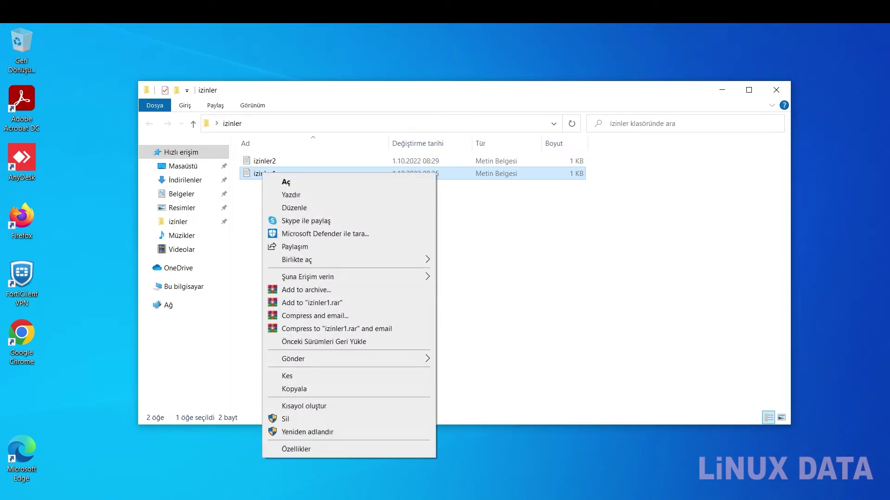
click(301, 449)
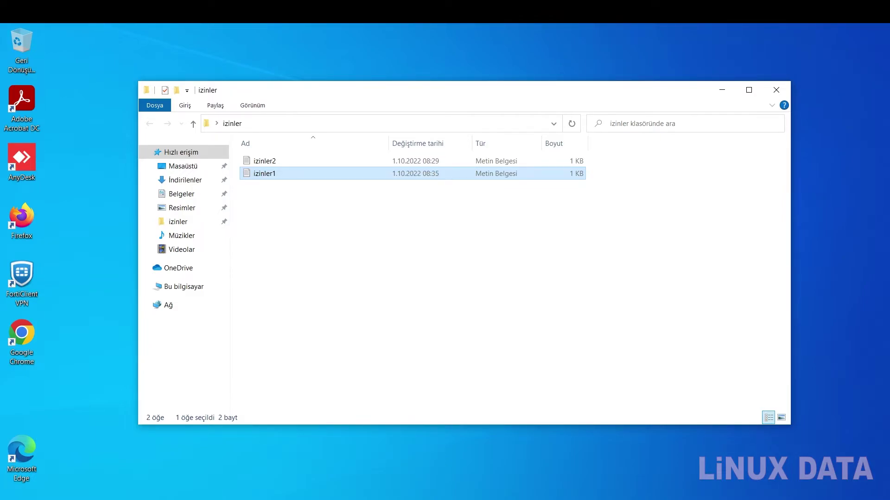
click(345, 201)
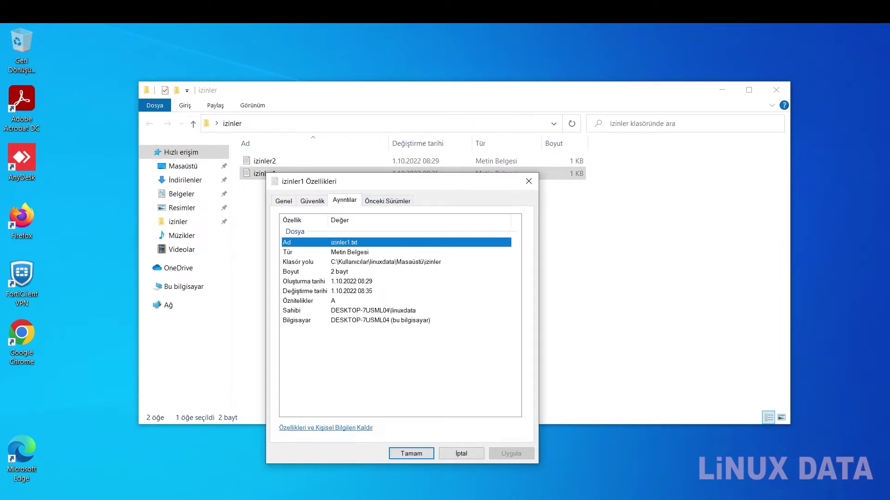
click(461, 453)
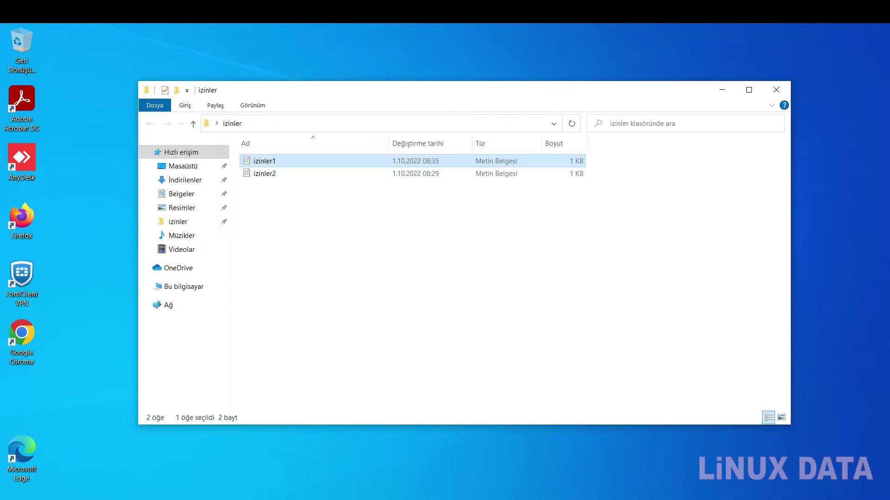
- Enable permission inheritance for izinler1 in its advanced security settings, apply the change, and close those settings
right_click(270, 161)
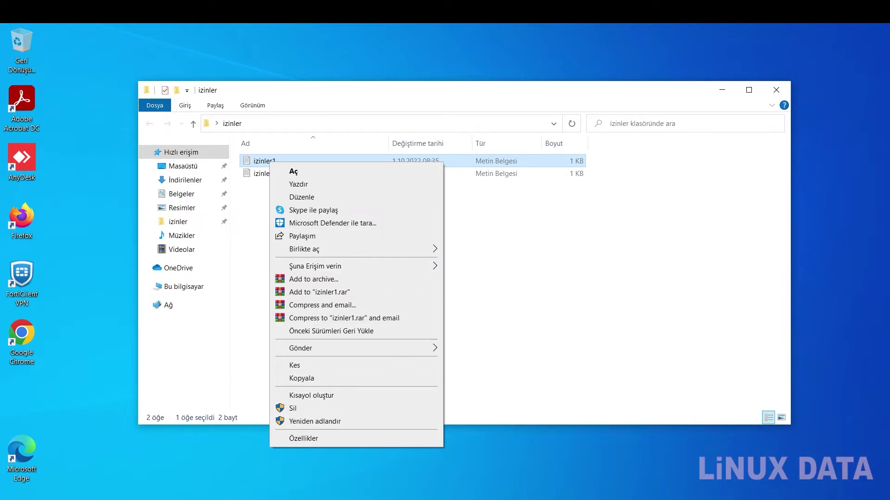
click(306, 439)
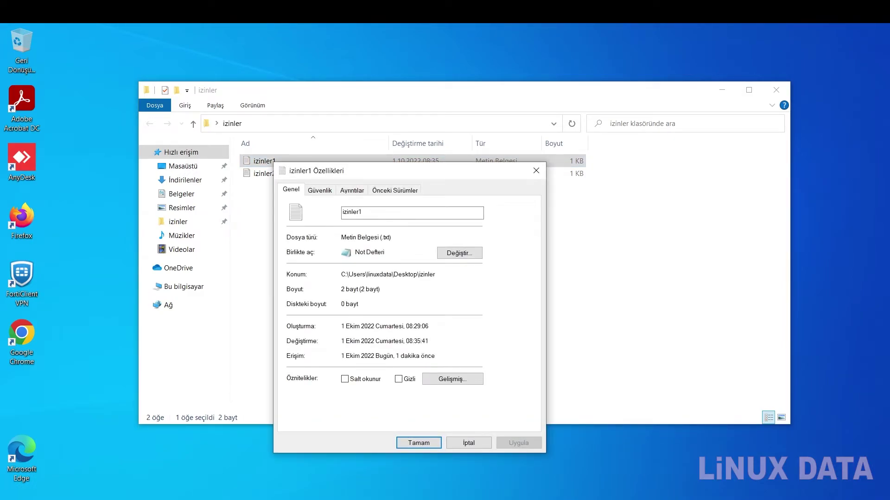
click(320, 190)
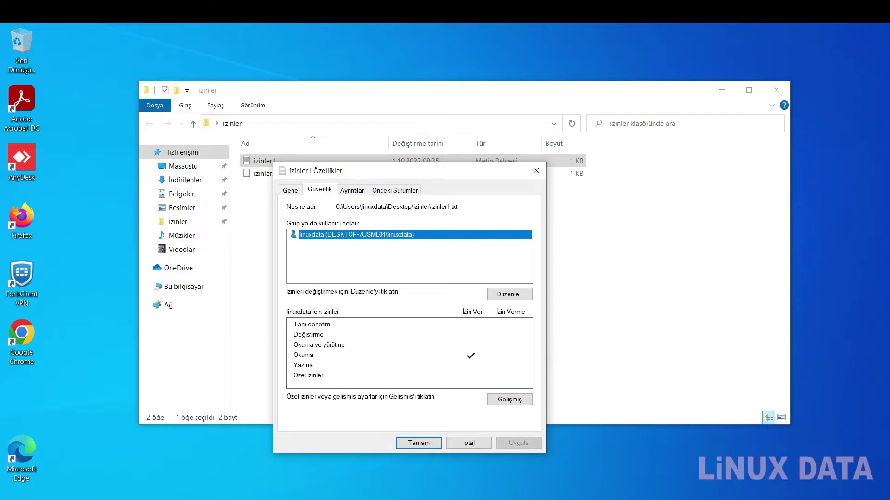
click(509, 399)
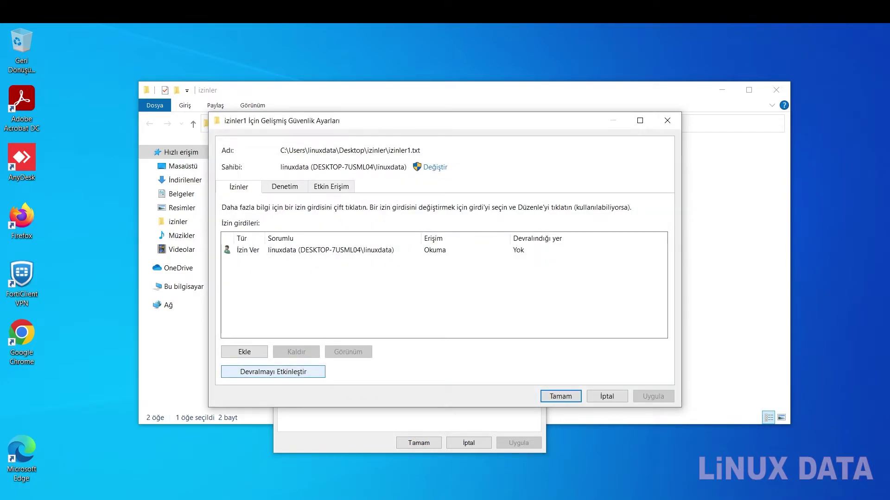
click(273, 371)
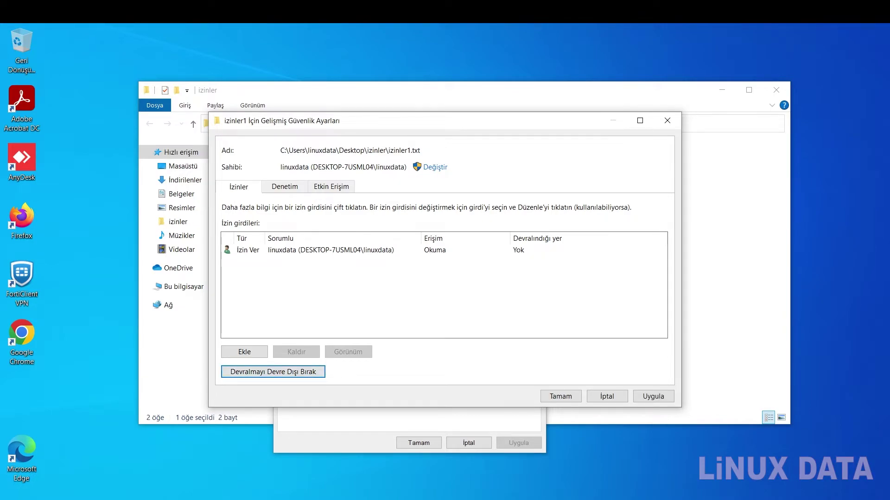
click(653, 397)
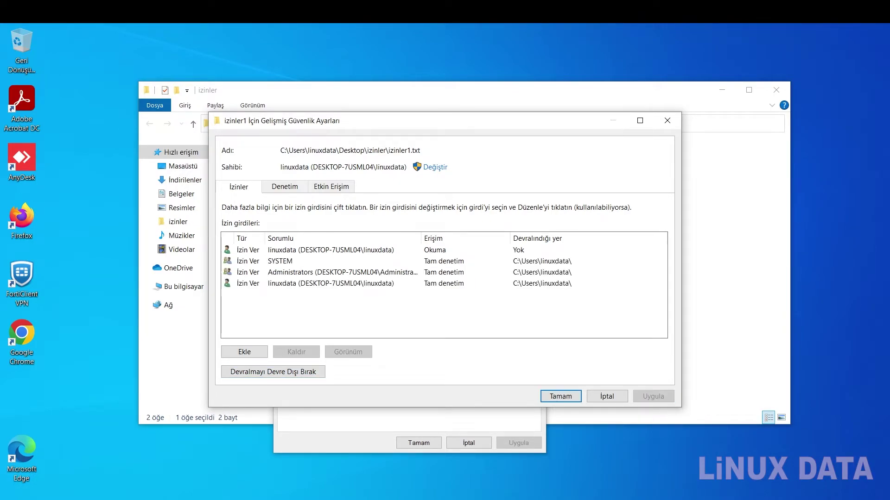
key(Return)
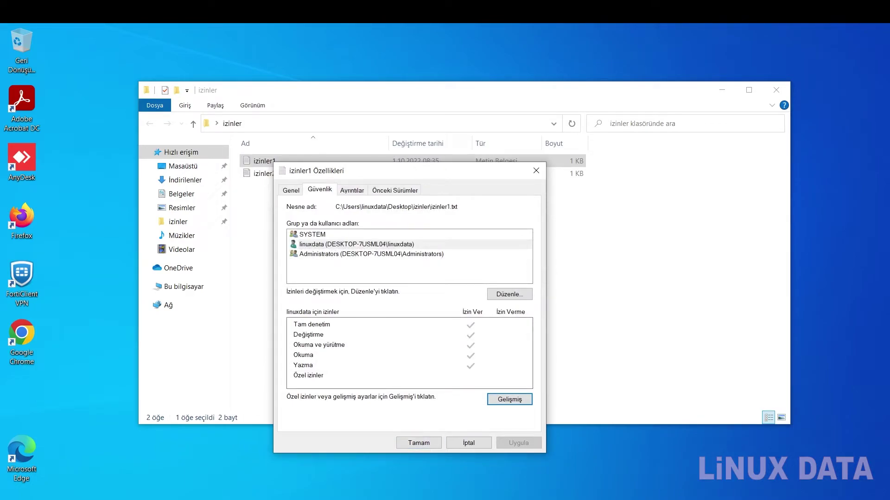
- Review linuxdata's permissions on izinler1, close the file's properties, and close the izinler folder window
click(312, 235)
click(356, 244)
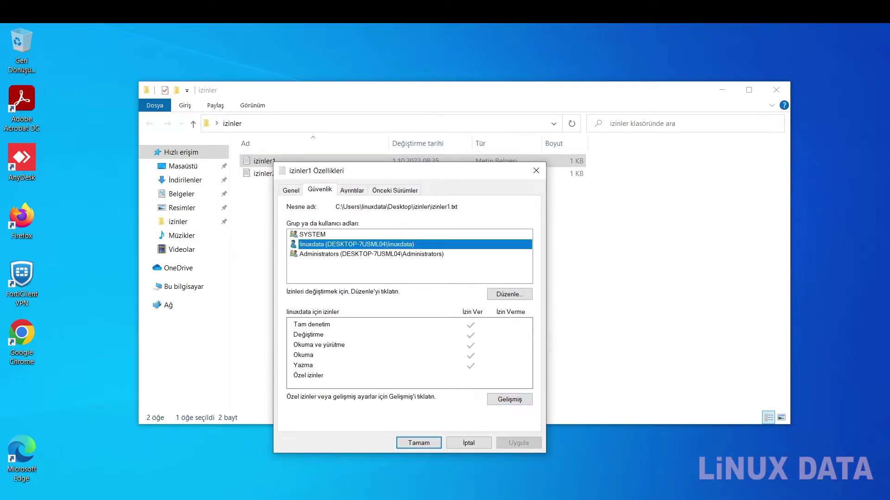
key(Return)
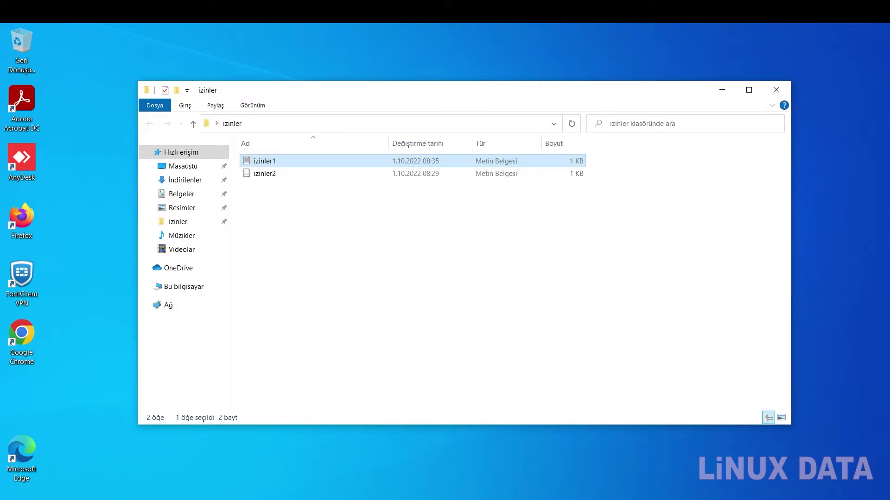
click(776, 90)
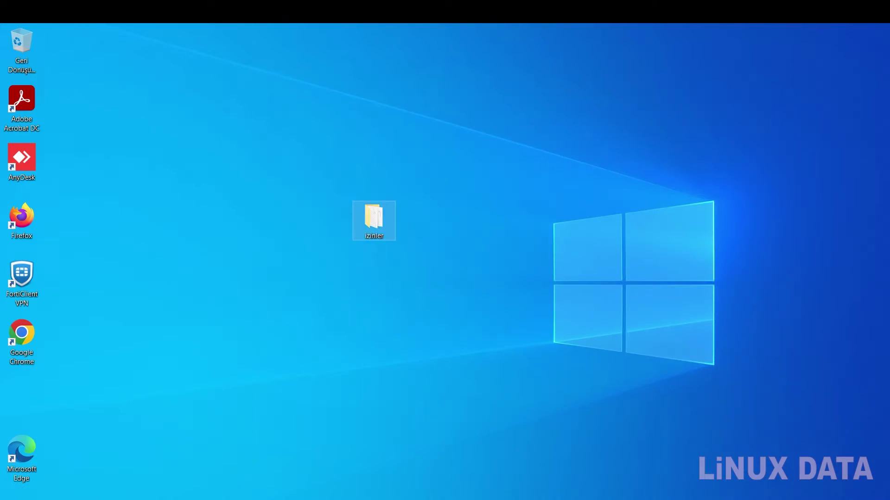
- Disable permission inheritance on the izinler folder, converting the inherited permissions to explicit ones, and confirm the advanced security settings
right_click(375, 211)
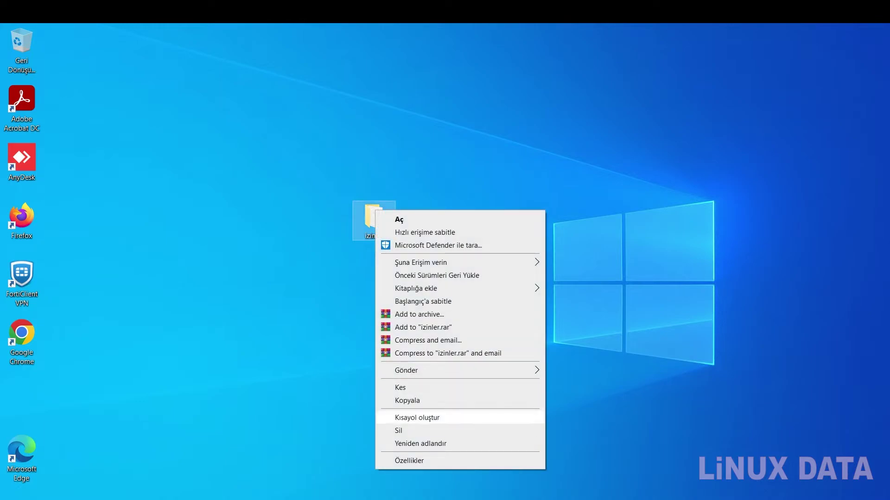
click(411, 460)
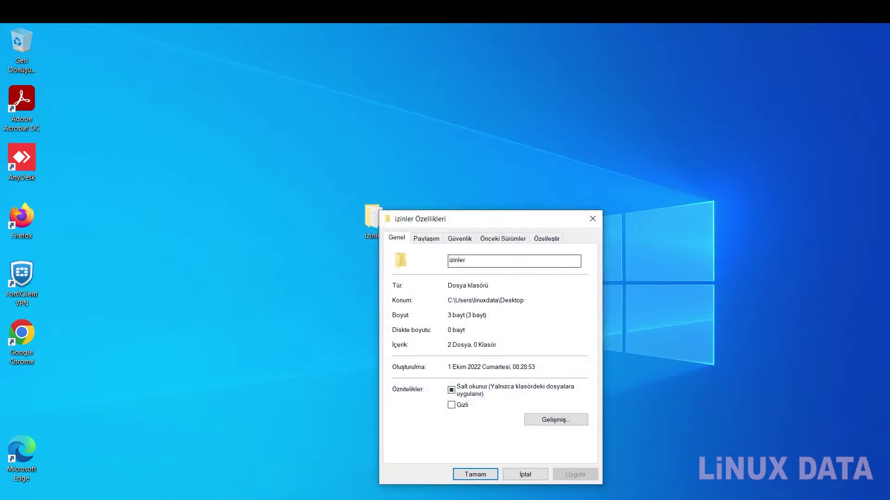
click(478, 180)
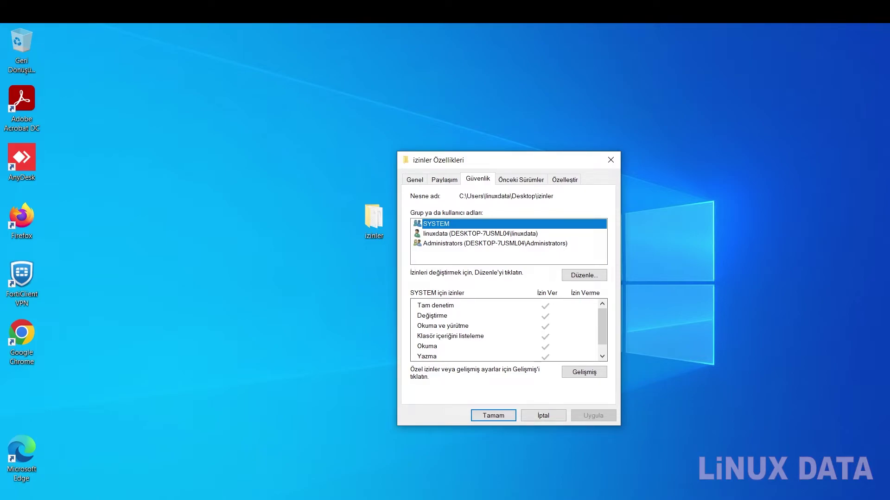
drag(510, 160, 573, 139)
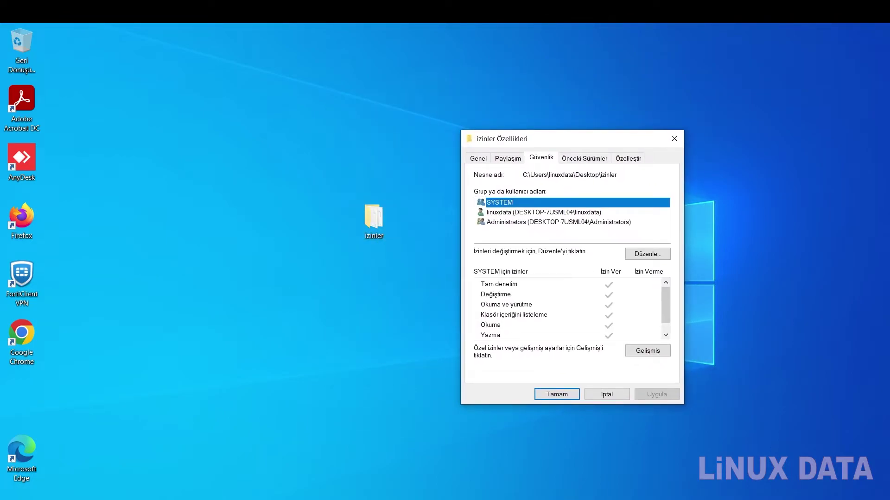
click(648, 351)
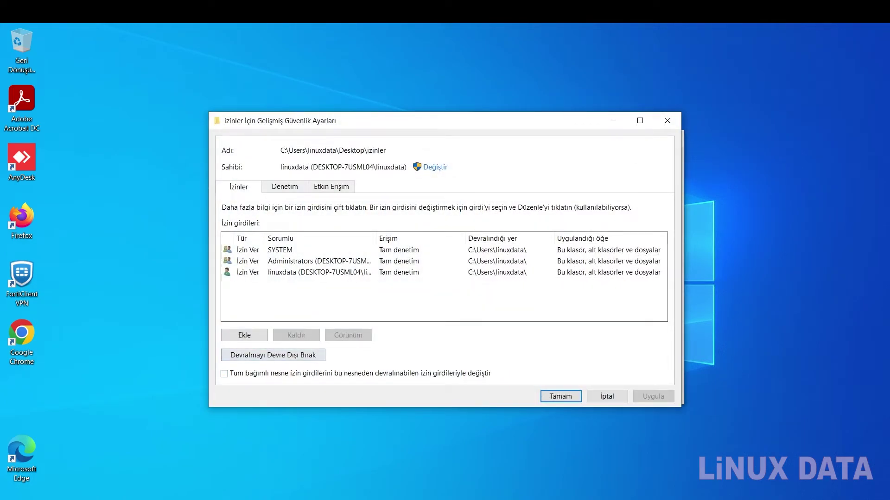
click(273, 355)
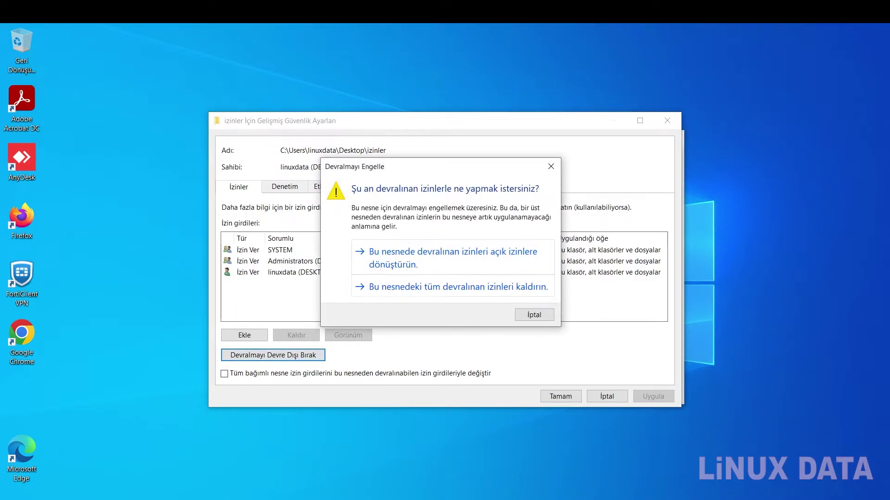
click(452, 258)
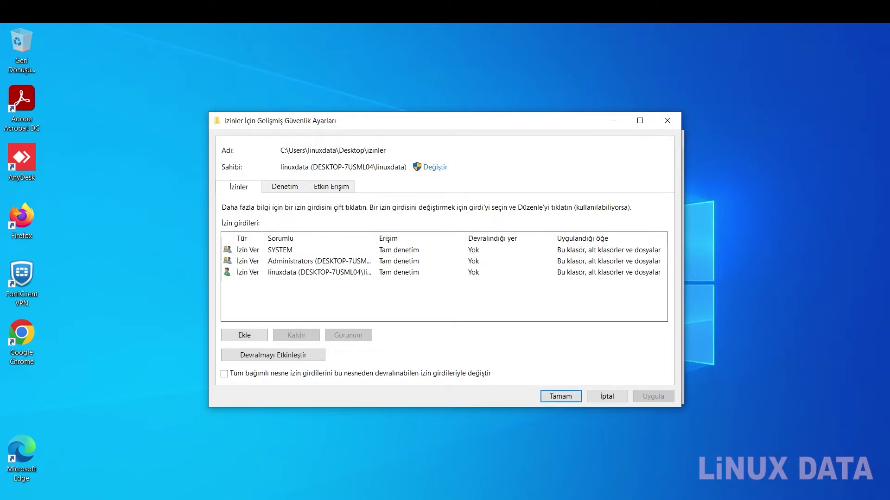
key(Return)
- Clear linuxdata's allowed Tam denetim, Değiştirme, Okuma ve yürütme and Klasör içeriğini listeleme on the izinler folder, apply, and close its properties
click(647, 254)
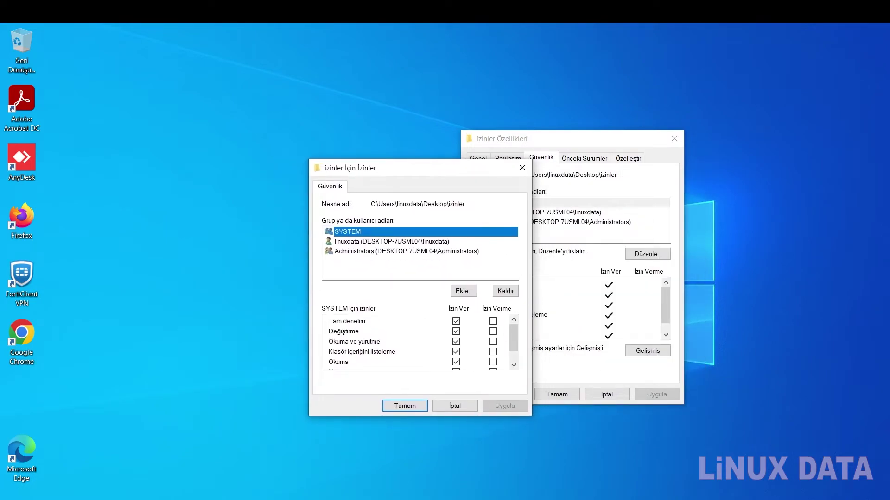
click(392, 241)
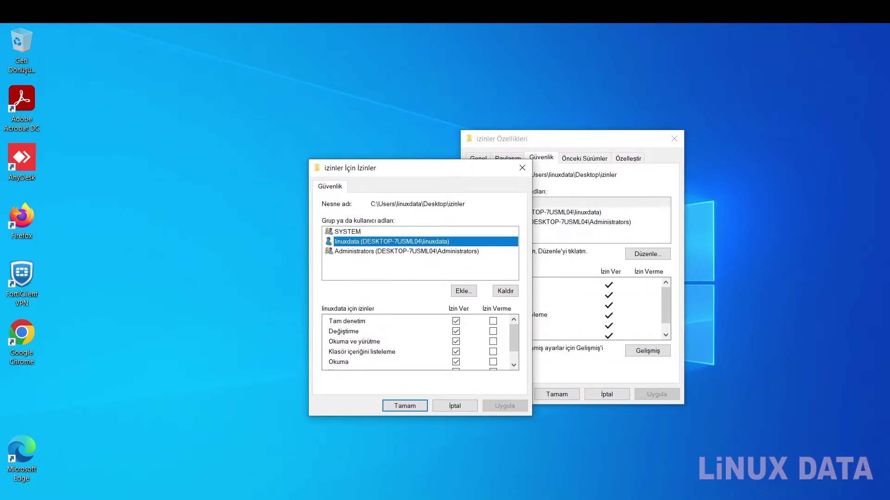
click(456, 321)
scroll(456, 321, down, 1)
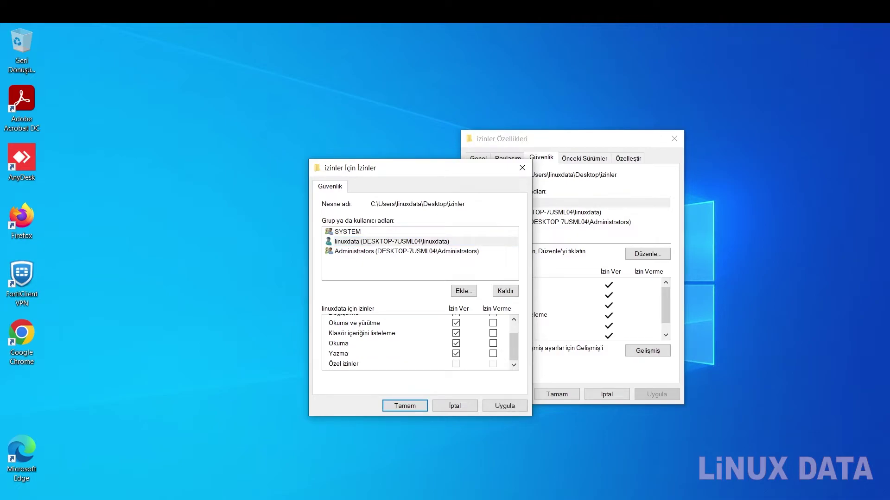
scroll(456, 332, up, 1)
click(456, 331)
click(456, 342)
scroll(456, 342, down, 1)
click(456, 333)
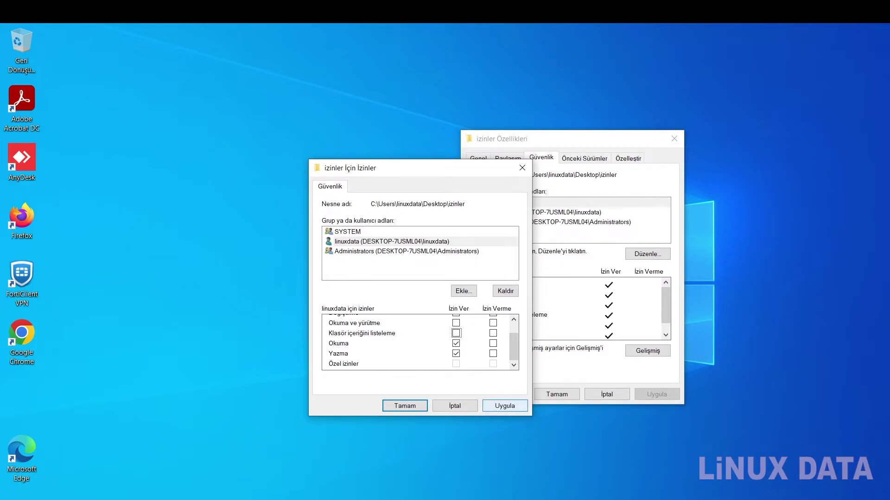
click(504, 406)
click(405, 406)
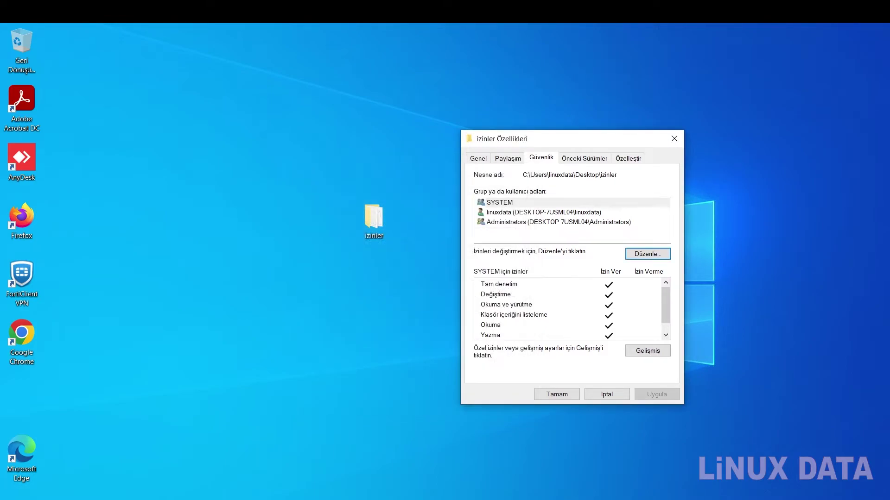
click(607, 395)
click(607, 394)
- Open the izinler folder, examine linuxdata's security permissions on izinler2, and close the file's properties without changes
double_click(374, 224)
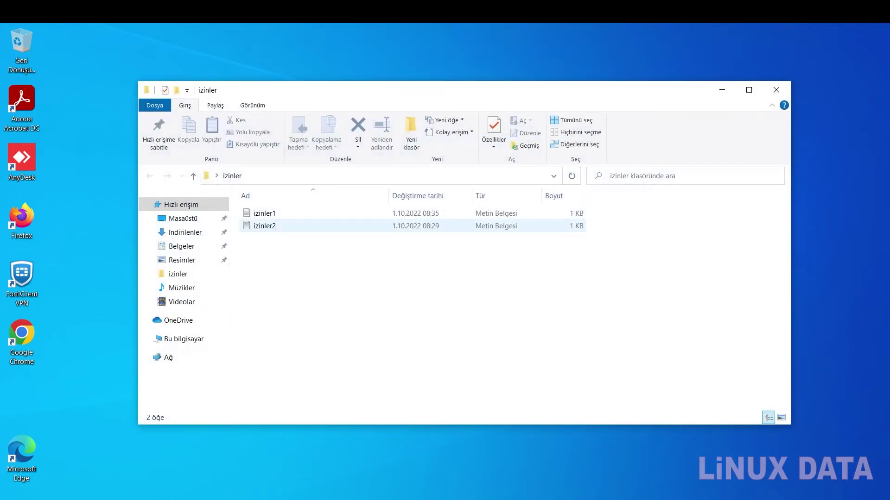
click(374, 225)
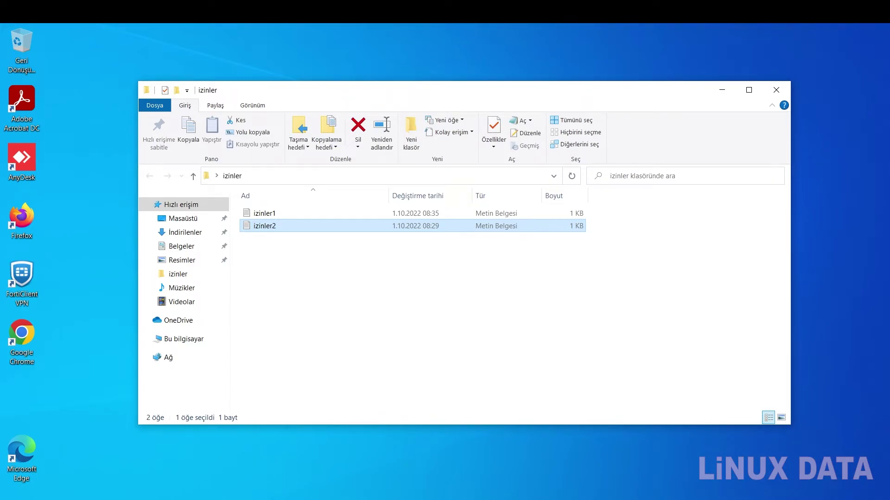
right_click(264, 225)
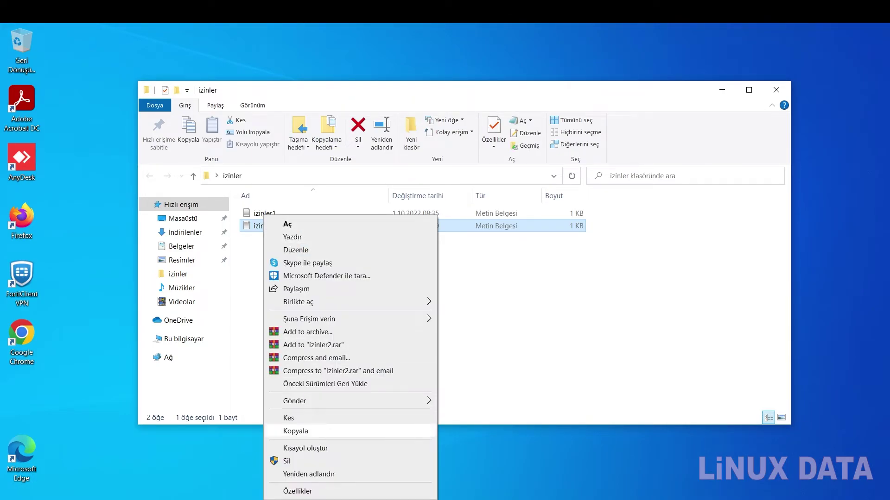
click(298, 490)
click(345, 230)
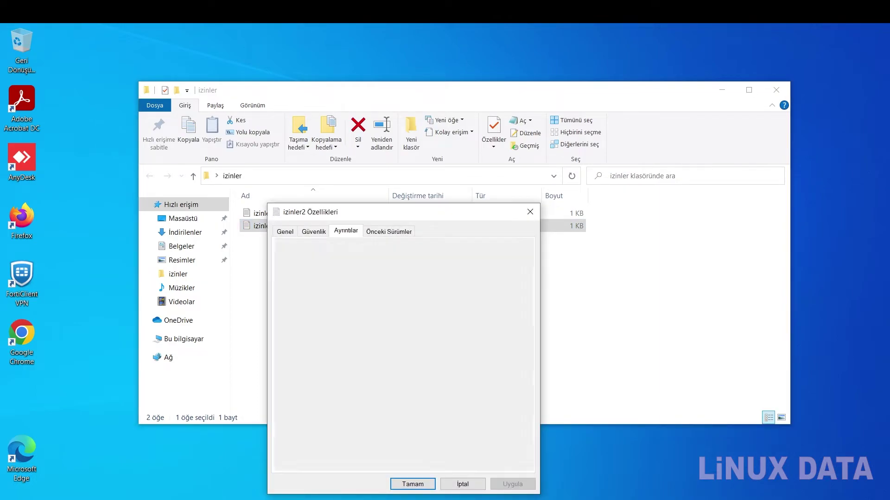
click(314, 231)
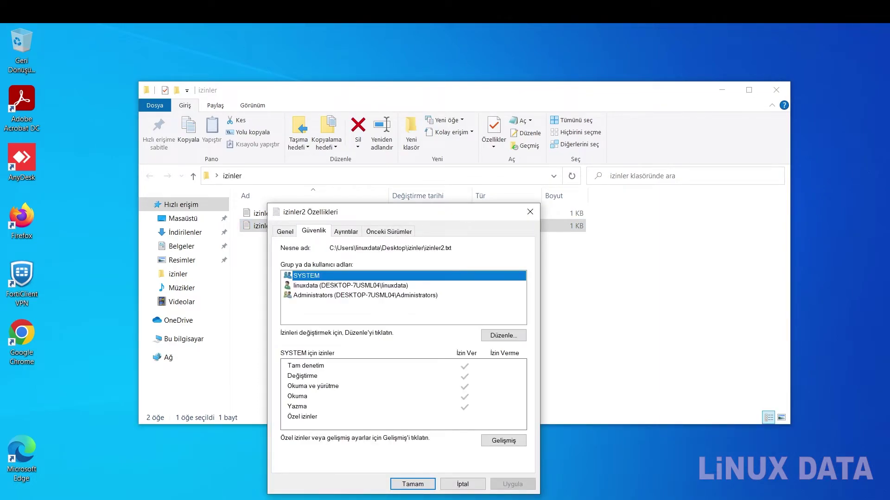
click(350, 286)
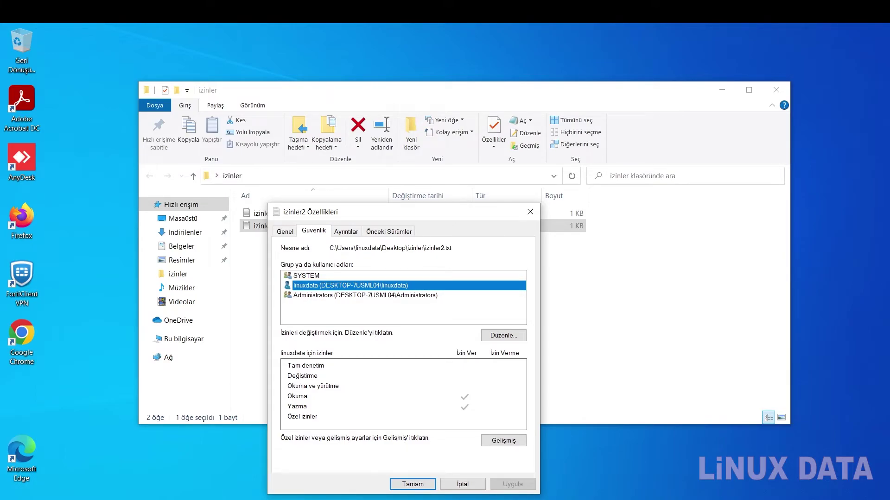
click(462, 485)
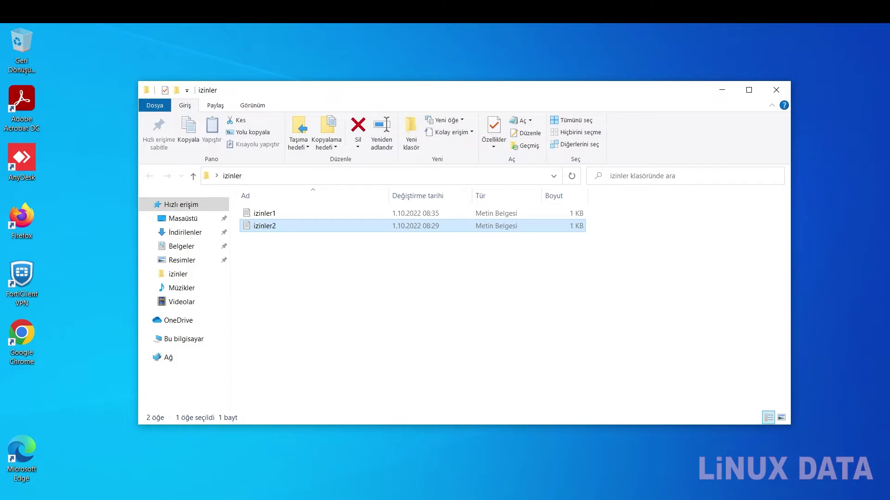
- Try to delete izinler2 with only Okuma and Yazma allowed for linuxdata
right_click(268, 226)
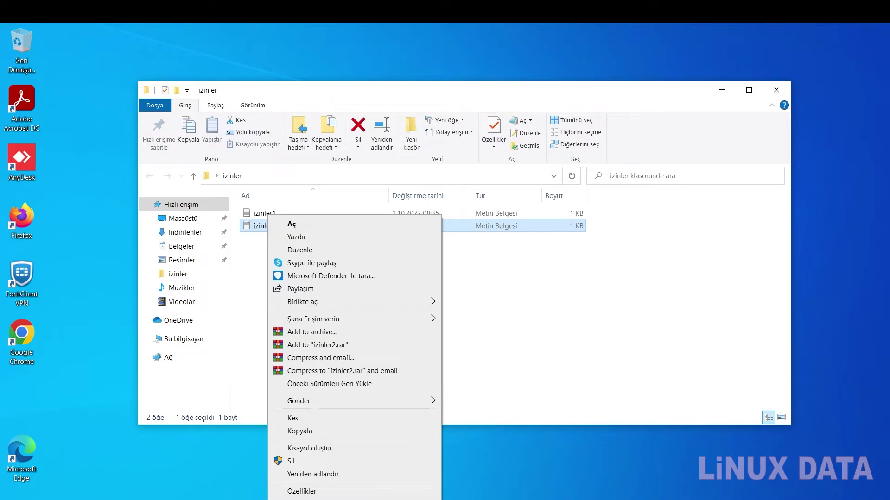
click(291, 462)
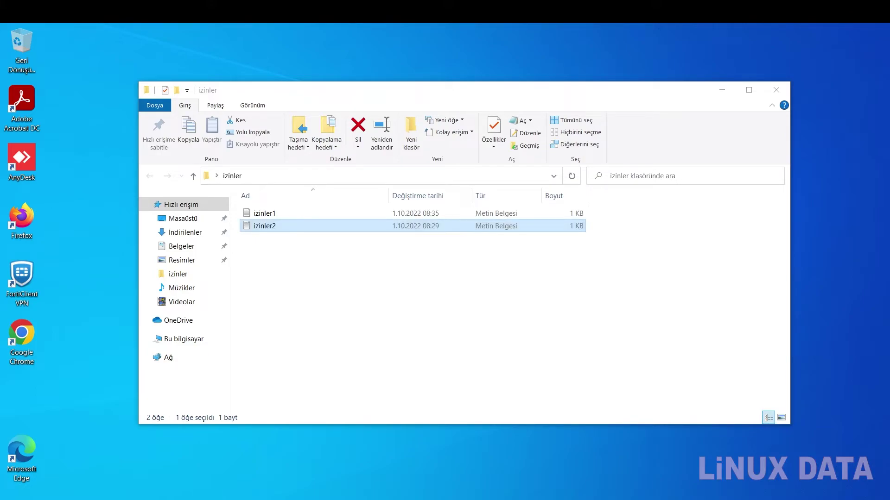
- Append "dkdfkd" to the text in izinler2, save and close it, and reopen the file to check the saved content
key(Return)
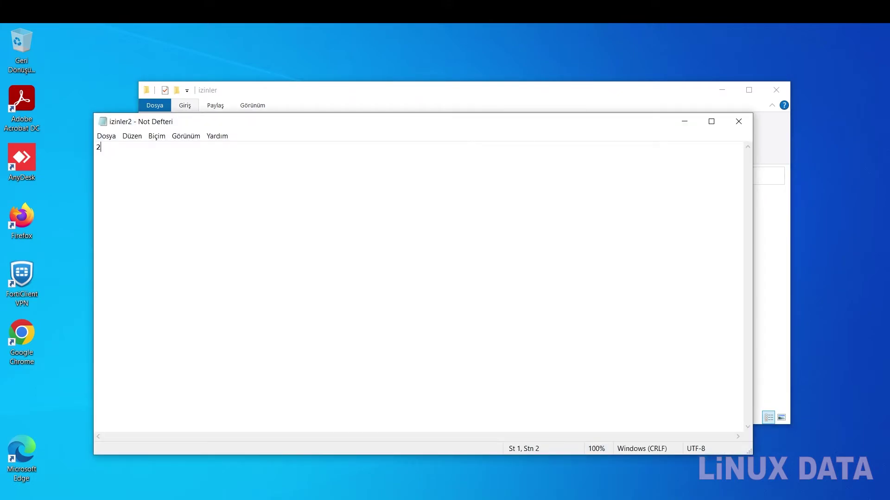
text(dkdfkd)
key(ctrl+s)
click(739, 122)
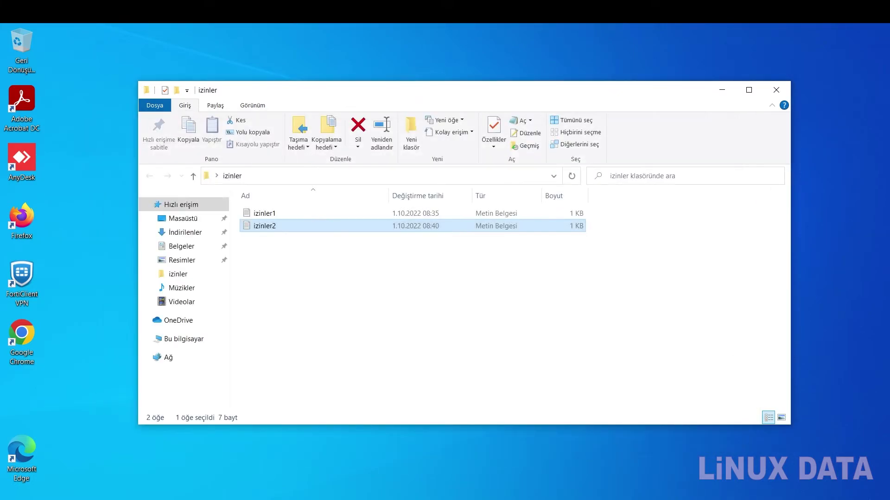
click(399, 297)
click(265, 226)
double_click(265, 226)
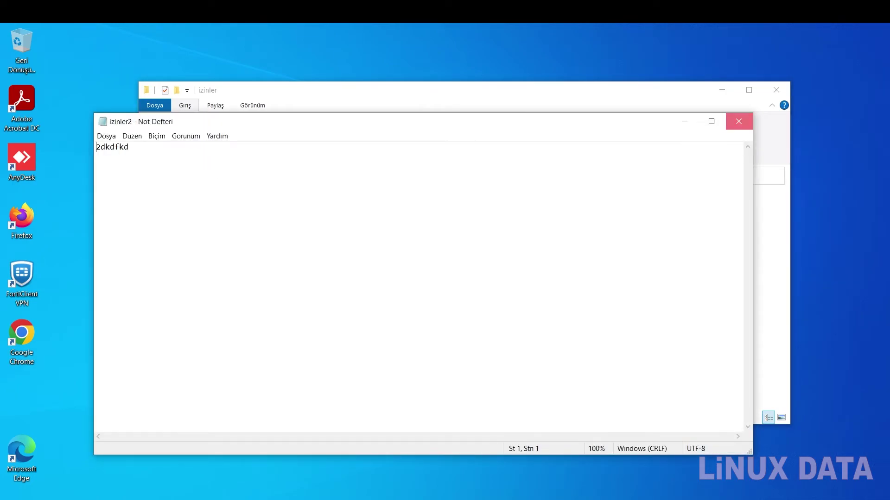
click(739, 122)
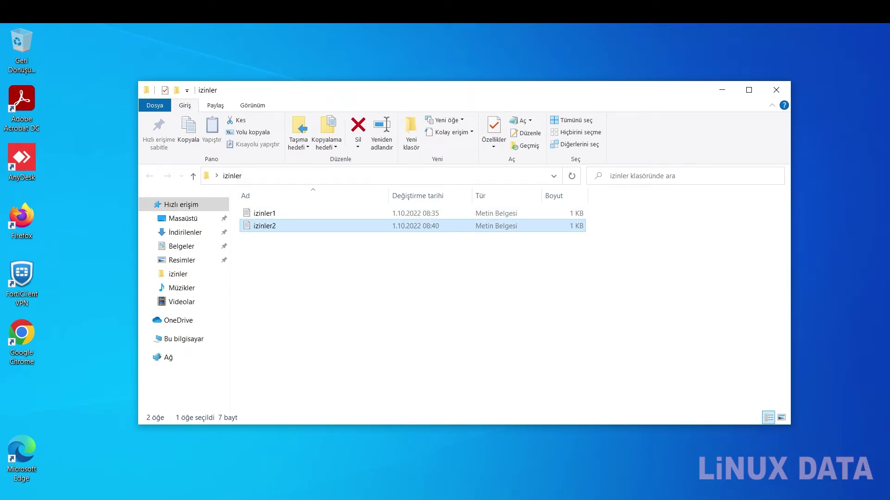
- Test deleting izinler2 again after the edit, cancel the deletion, and close the izinler folder window
right_click(264, 226)
mouse_move(306, 320)
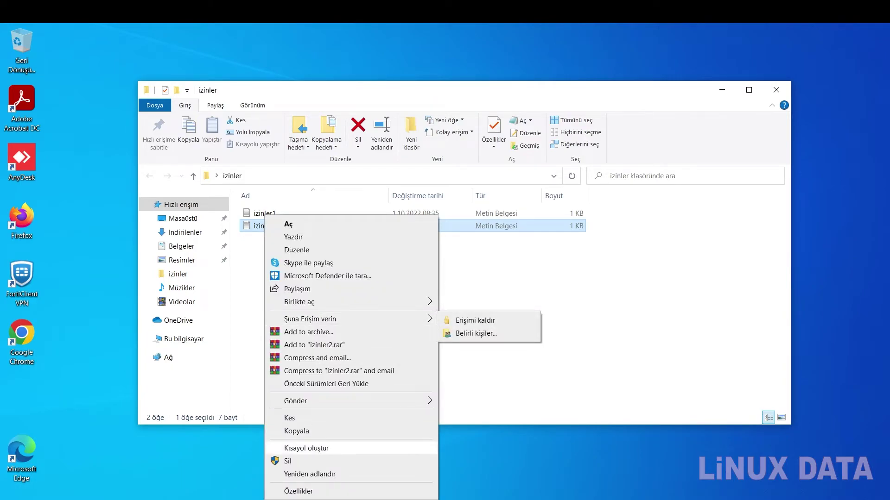
click(297, 461)
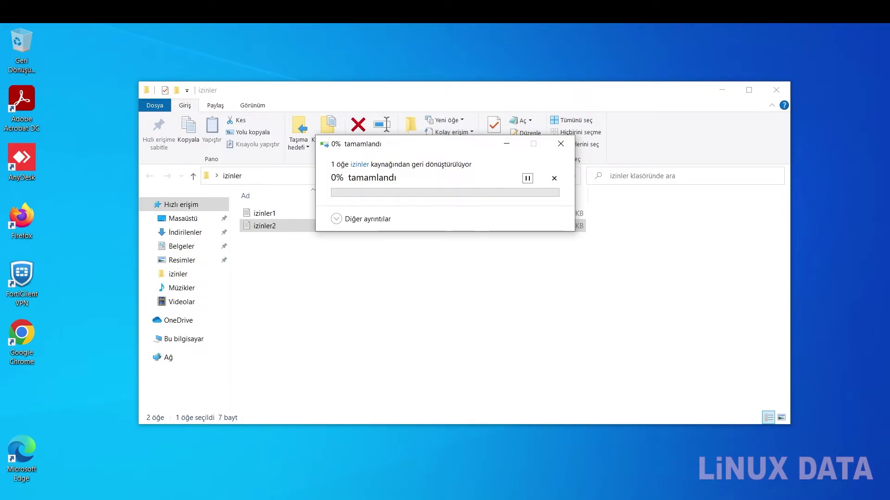
click(560, 144)
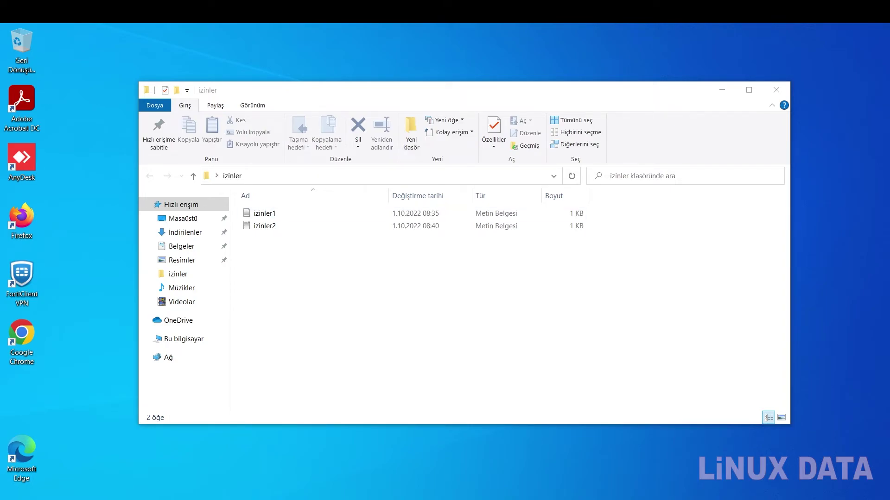
click(776, 90)
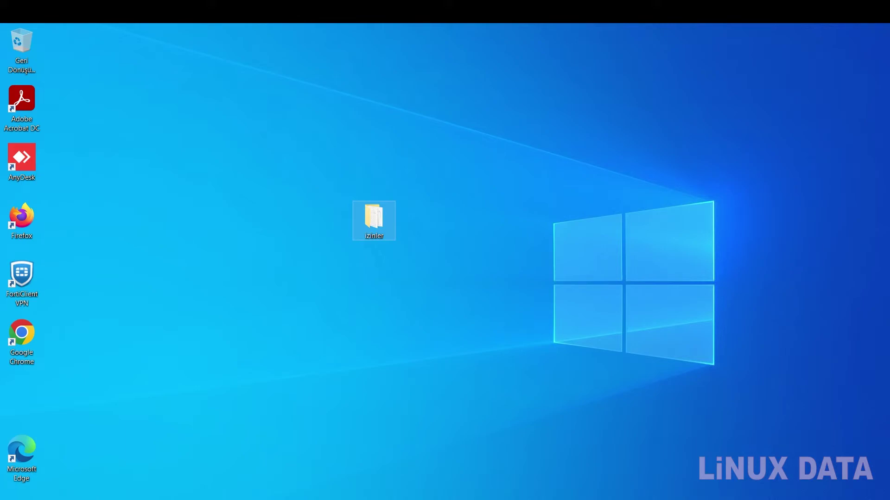
- Allow linuxdata the Değiştirme permission on the izinler folder and close its properties with the change saved
right_click(373, 228)
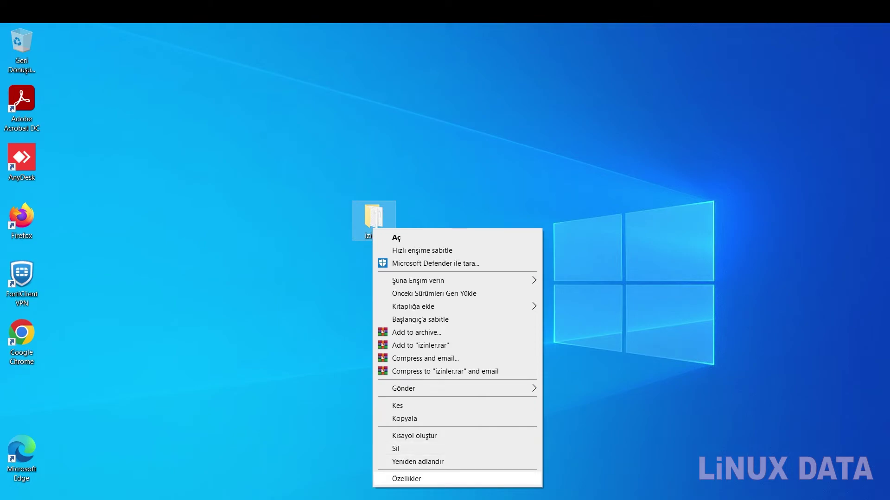
click(405, 478)
click(457, 249)
drag(469, 229, 455, 141)
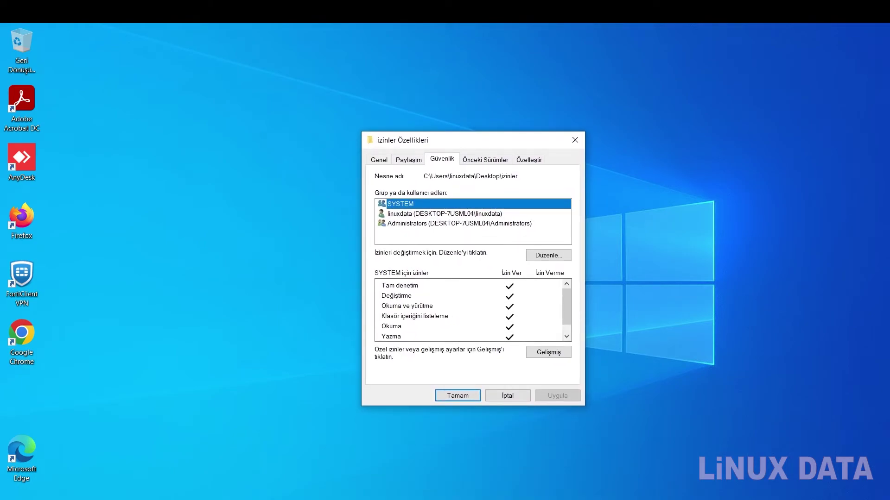
click(548, 255)
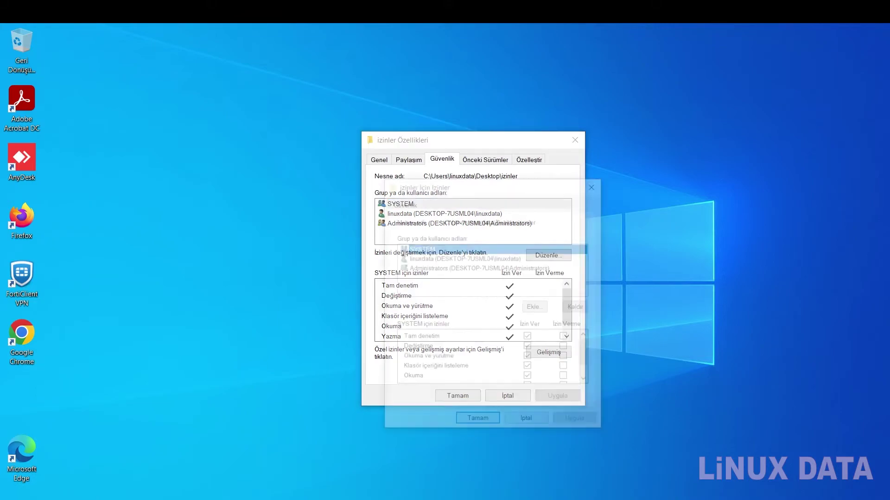
click(464, 257)
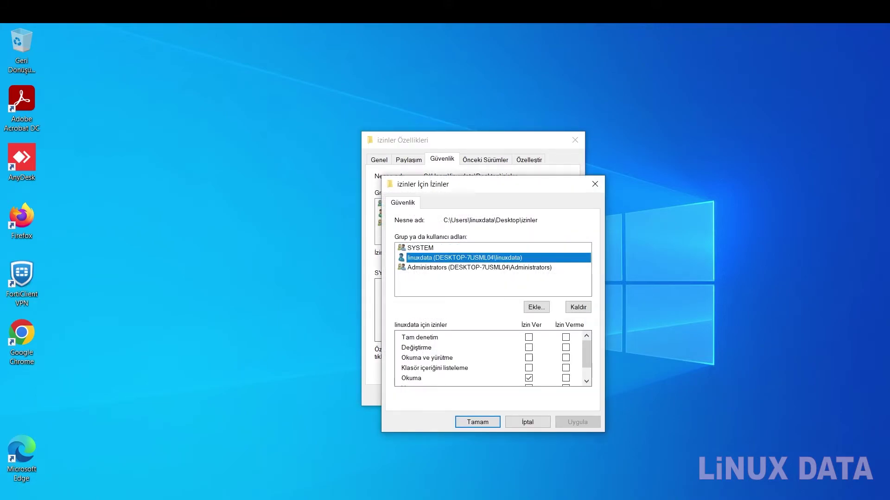
click(529, 347)
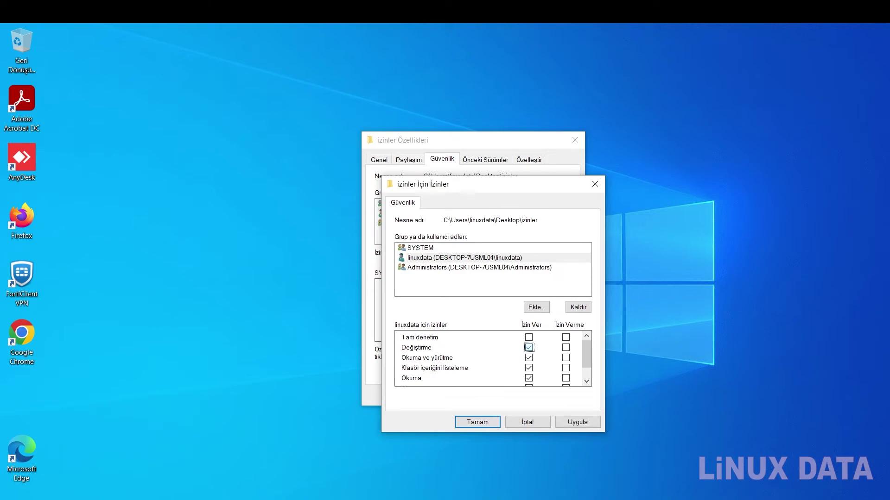
scroll(492, 358, down, 1)
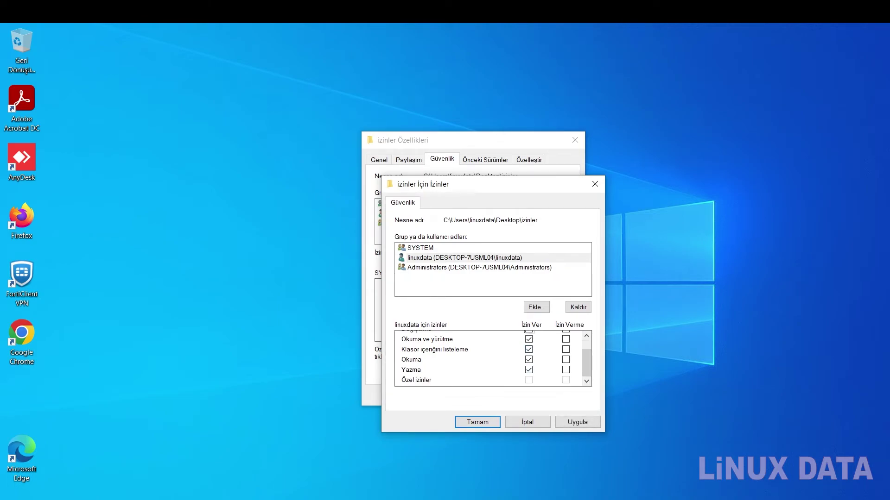
click(477, 422)
click(458, 396)
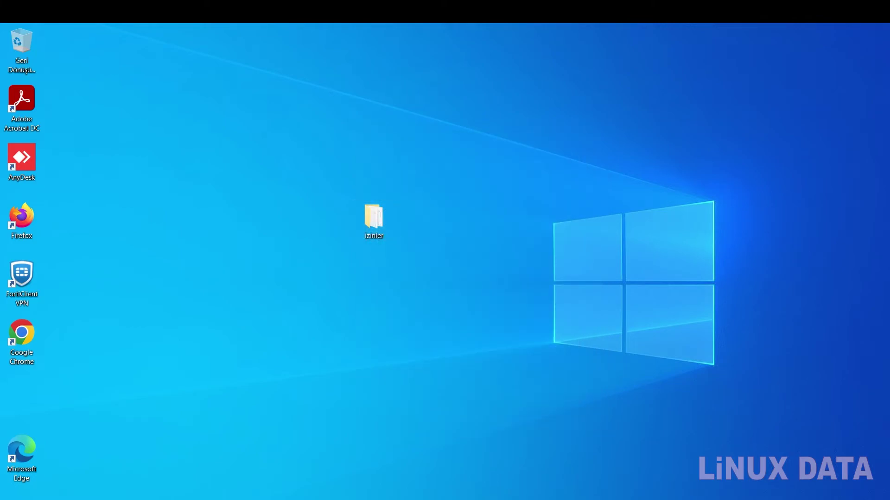
- Append "sdds" to the text in izinler2 inside the izinler folder, then save and close the file
double_click(374, 218)
click(265, 226)
double_click(265, 226)
click(129, 147)
text(sdds)
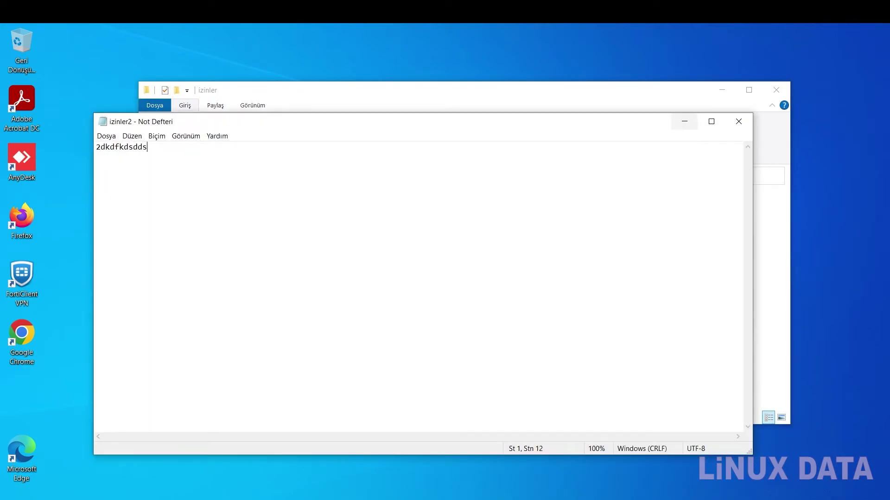
click(739, 121)
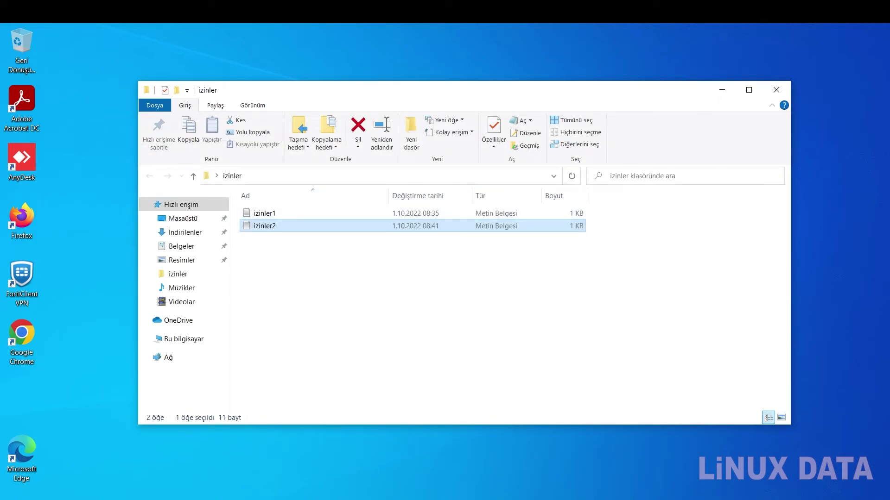
- Delete izinler2 from the izinler folder and open the Recycle Bin to check for the file
right_click(265, 226)
click(297, 461)
double_click(22, 48)
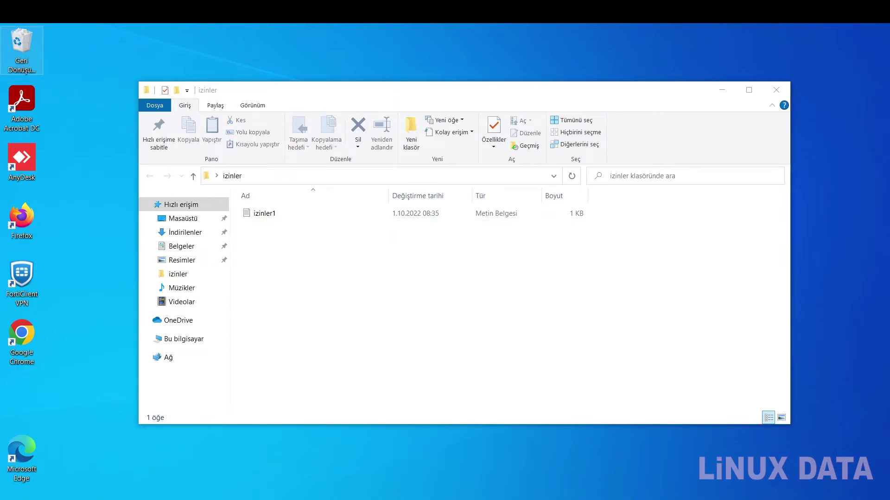
double_click(22, 46)
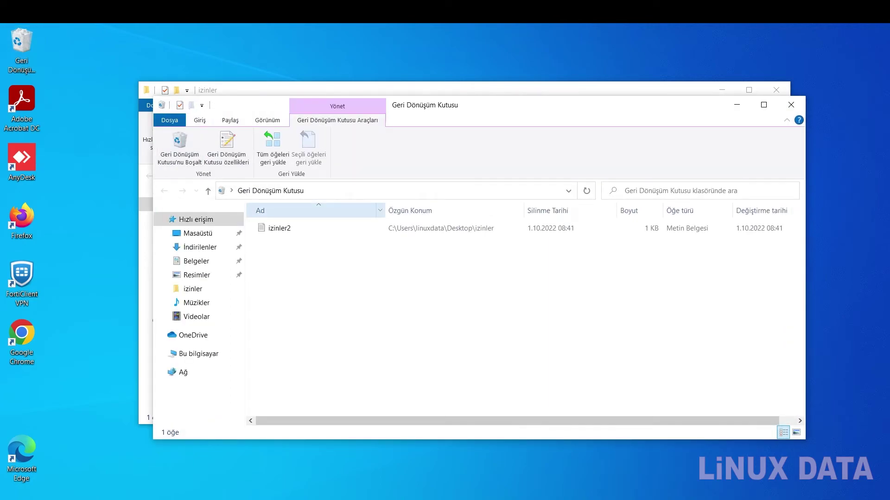
- Restore izinler2 from the Recycle Bin to its original folder and close the Recycle Bin window
right_click(285, 220)
click(278, 228)
right_click(273, 229)
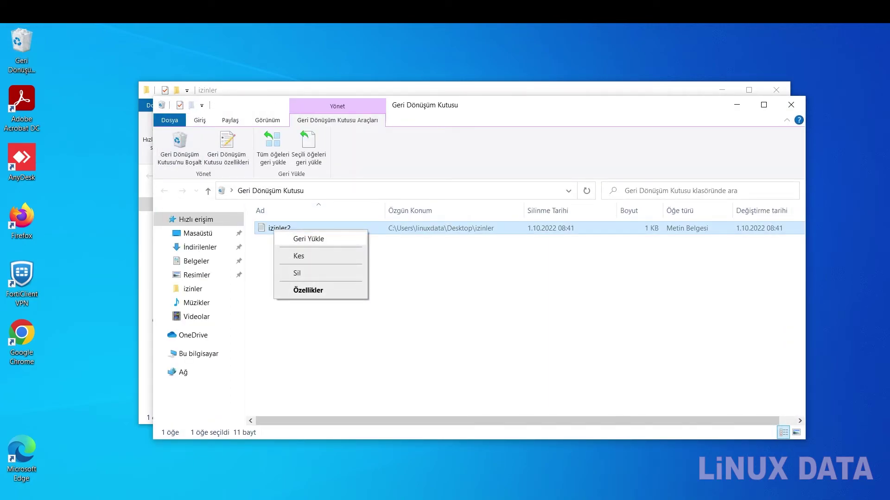
click(301, 239)
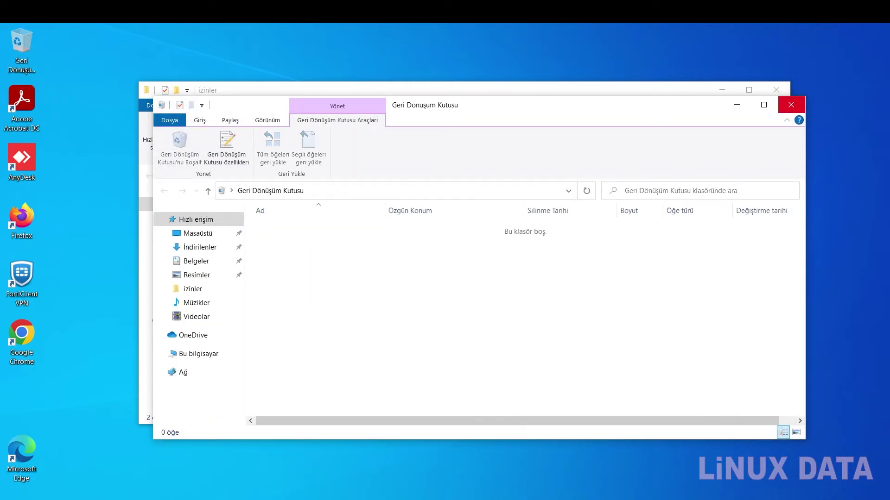
click(791, 105)
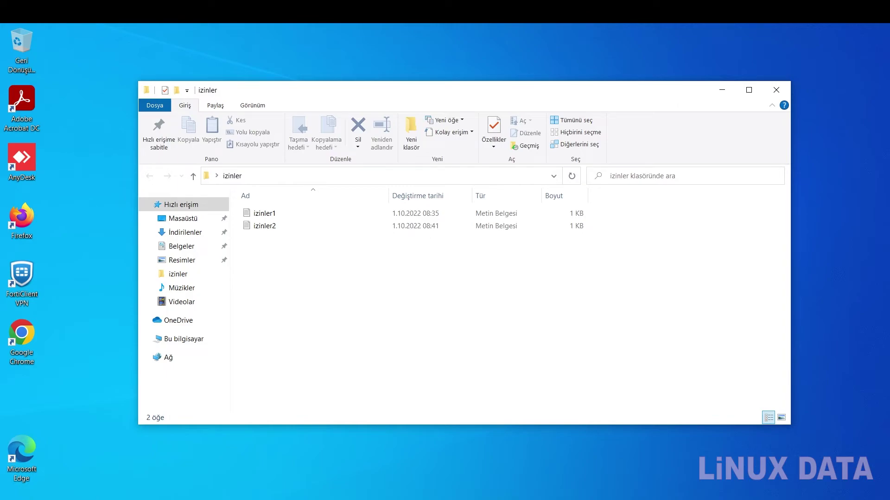
- Disable permission inheritance on izinler1, converting the inherited permissions into explicit ones, and confirm the advanced security settings
click(265, 214)
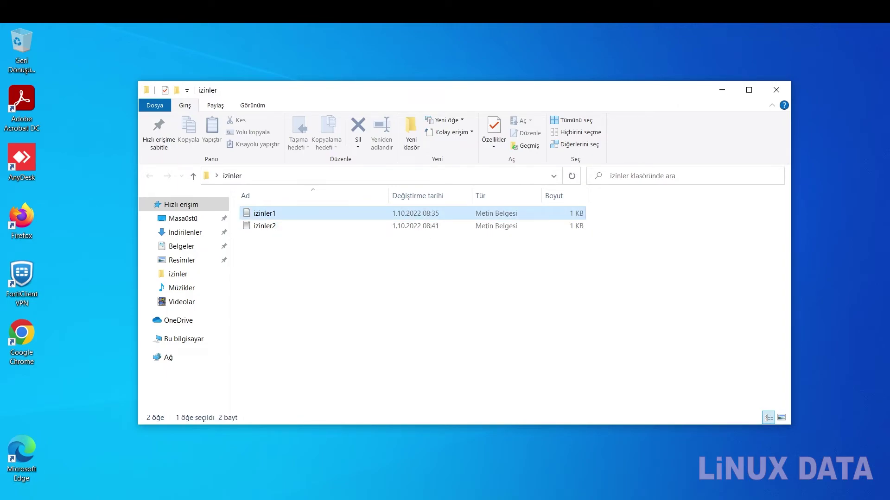
right_click(265, 214)
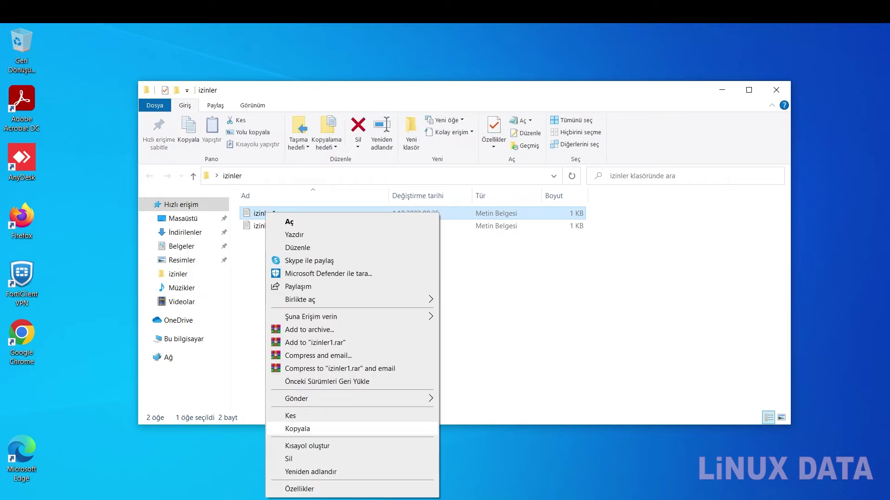
click(301, 489)
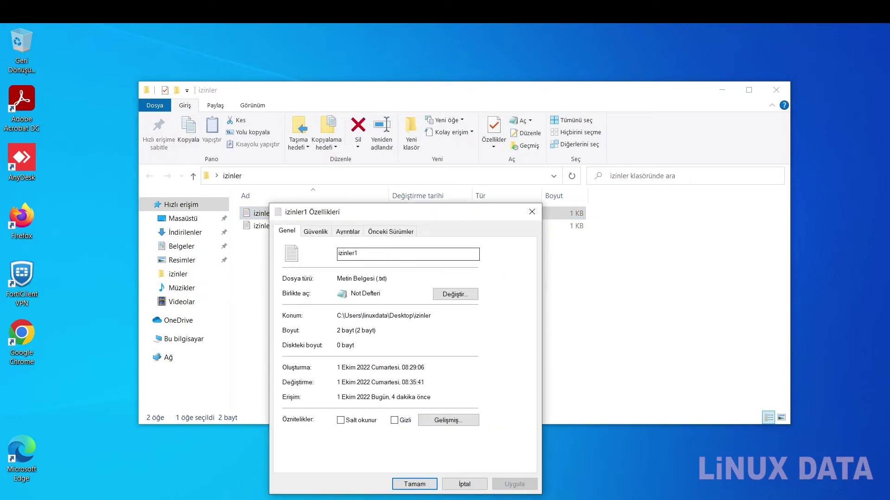
click(316, 232)
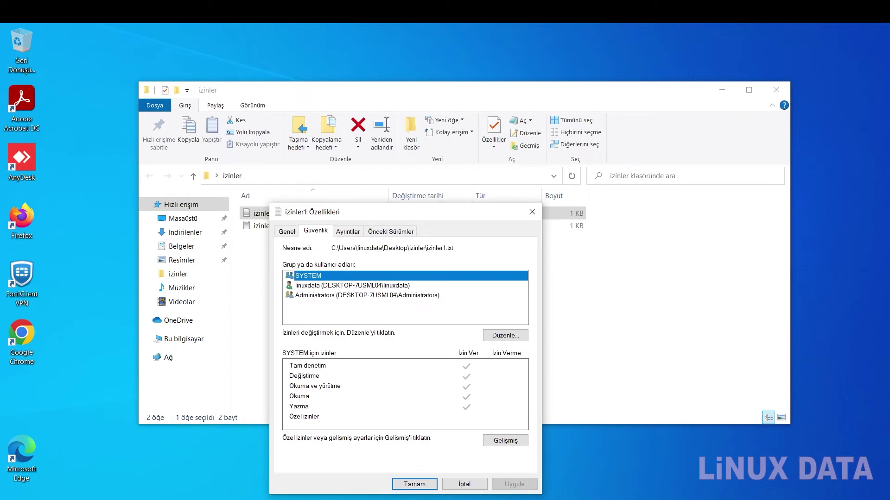
click(505, 440)
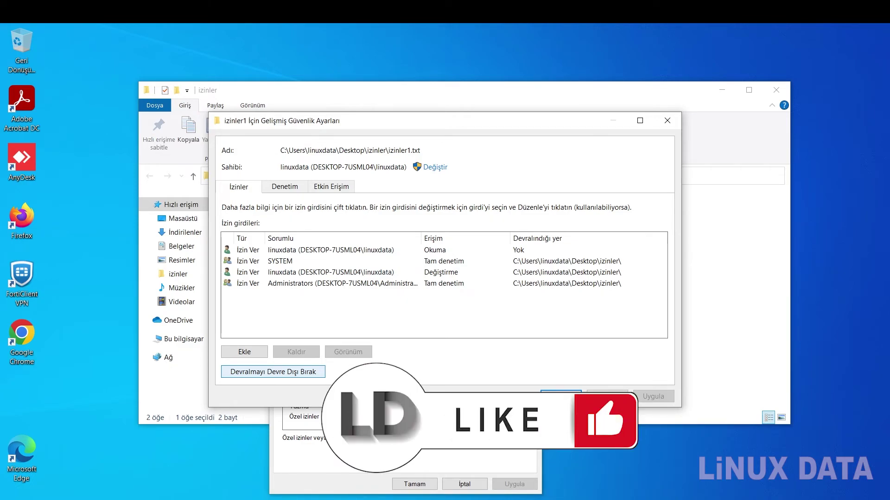
click(273, 372)
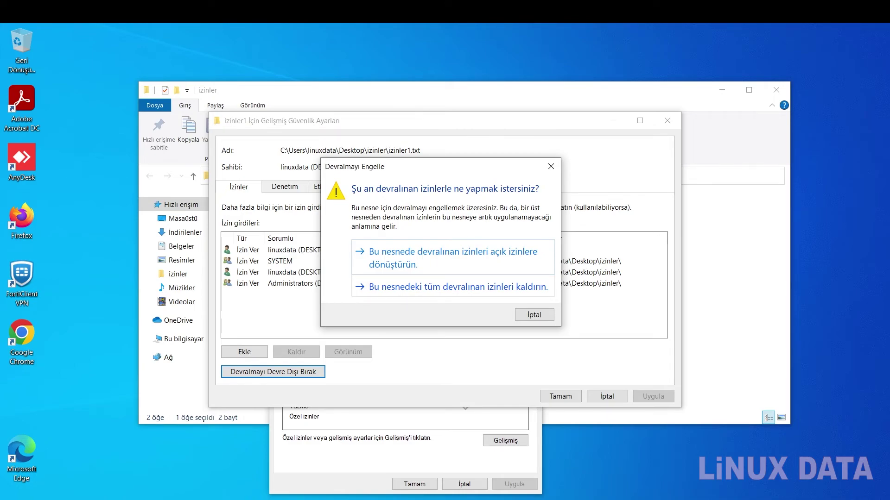
key(Return)
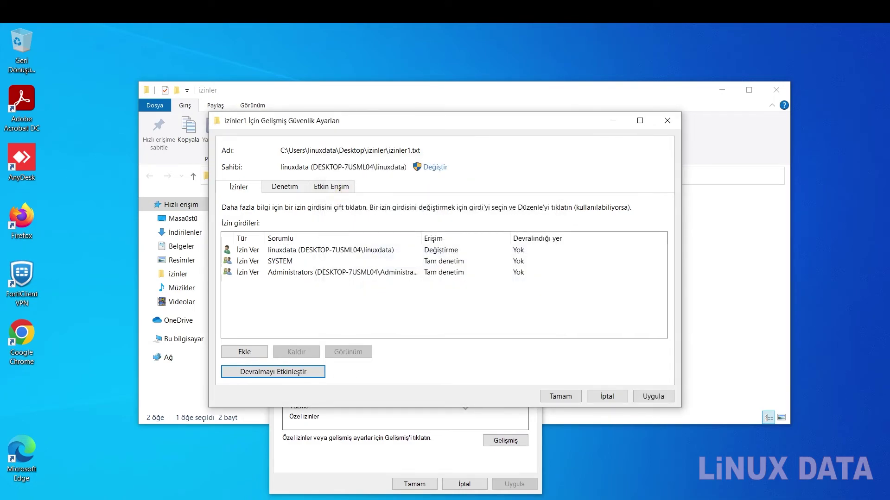
click(561, 397)
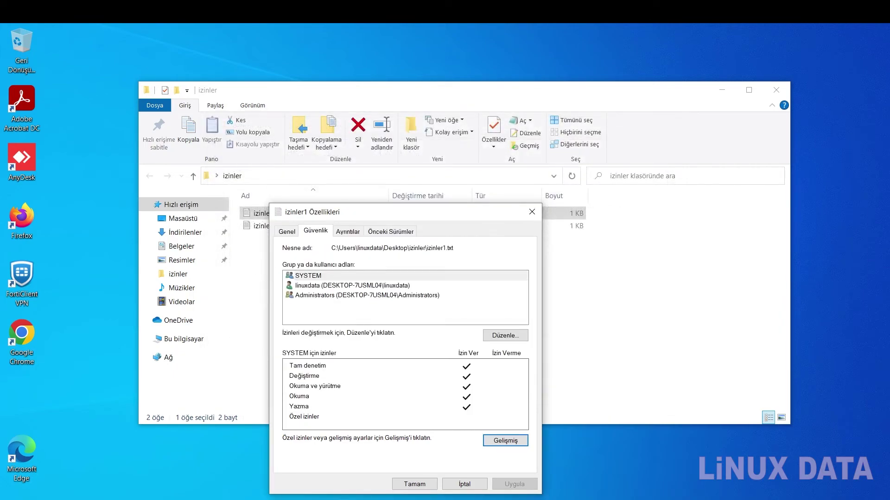
- Examine linuxdata's permissions on izinler1, and close the file's properties and the izinler folder window
drag(399, 211, 398, 190)
click(352, 264)
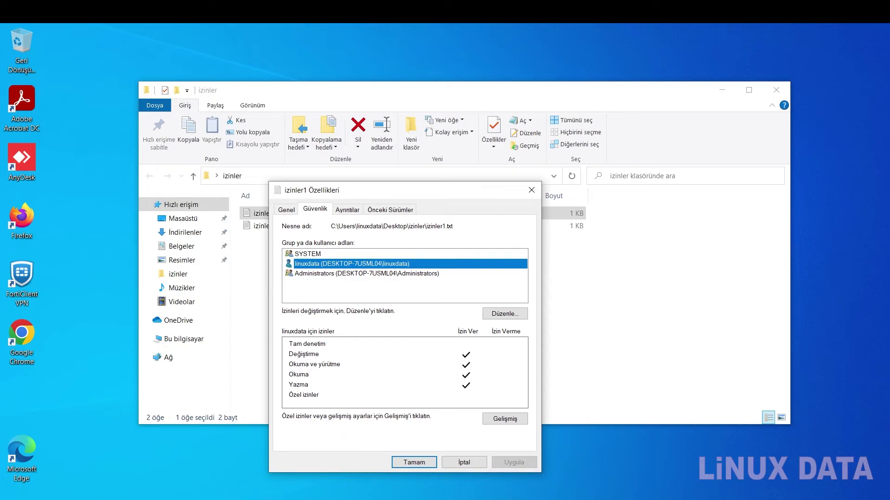
key(Return)
click(776, 90)
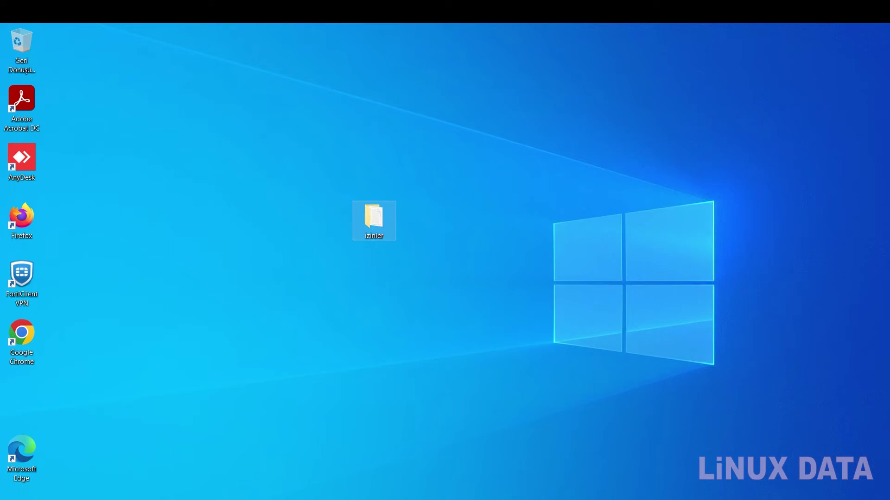
- Limit linuxdata's allowed permissions on the izinler folder to Okuma and Yazma, apply the change, and close the folder's properties
right_click(383, 210)
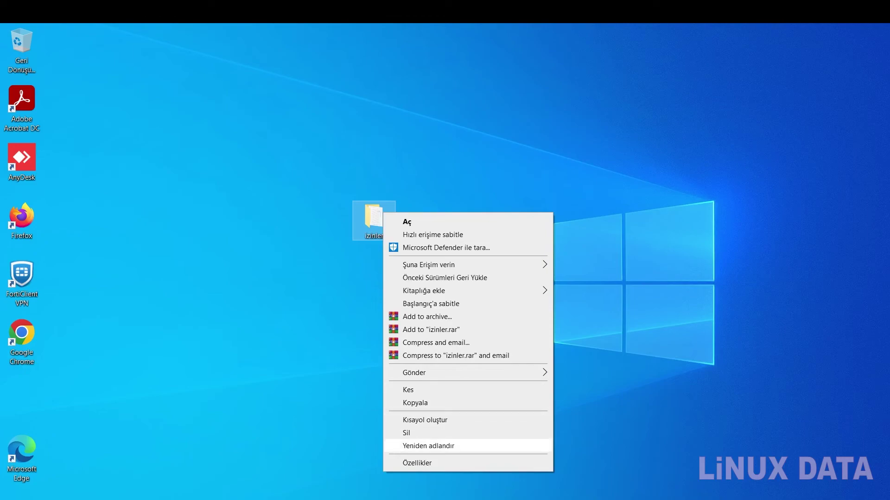
click(417, 463)
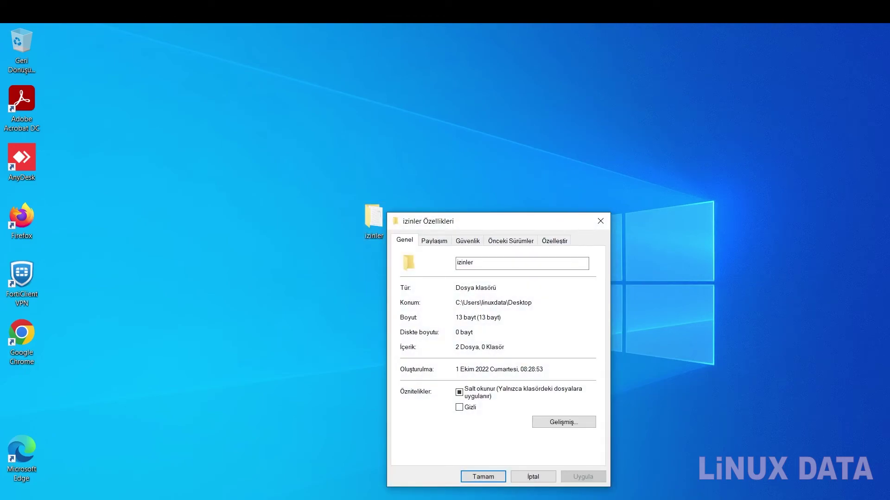
drag(483, 210, 492, 144)
drag(486, 221, 516, 146)
click(497, 165)
click(603, 261)
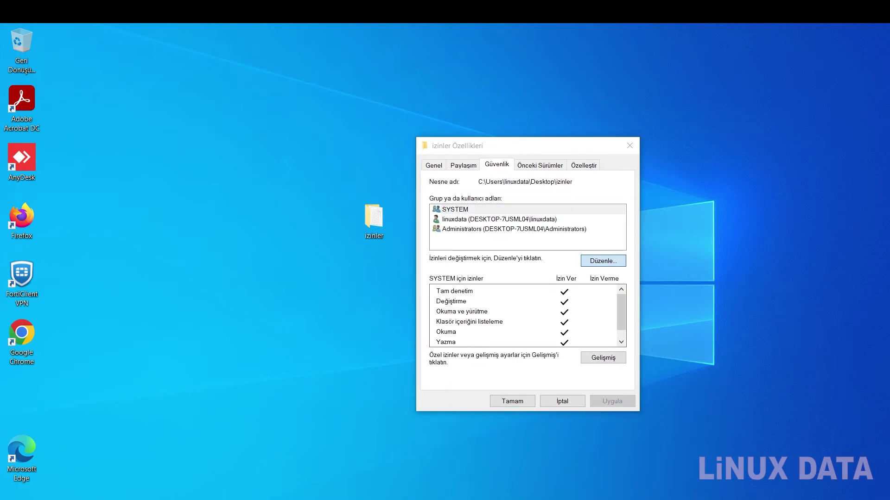
click(603, 261)
click(519, 263)
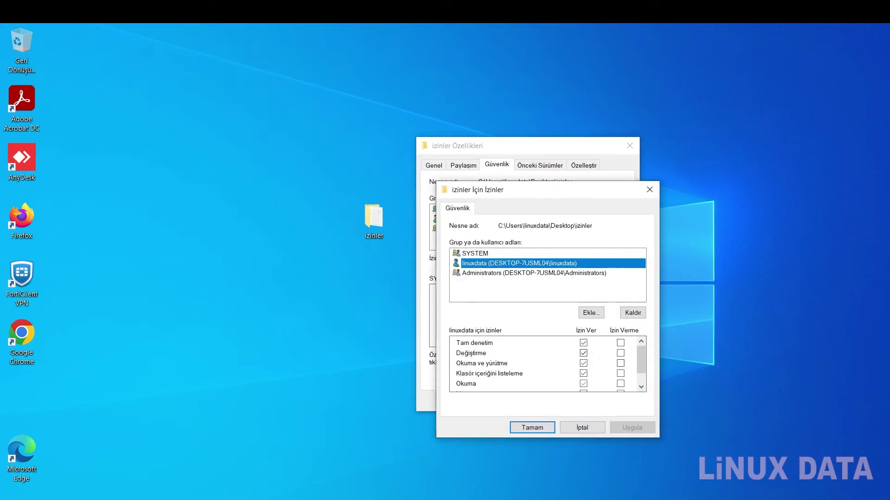
click(584, 353)
click(584, 363)
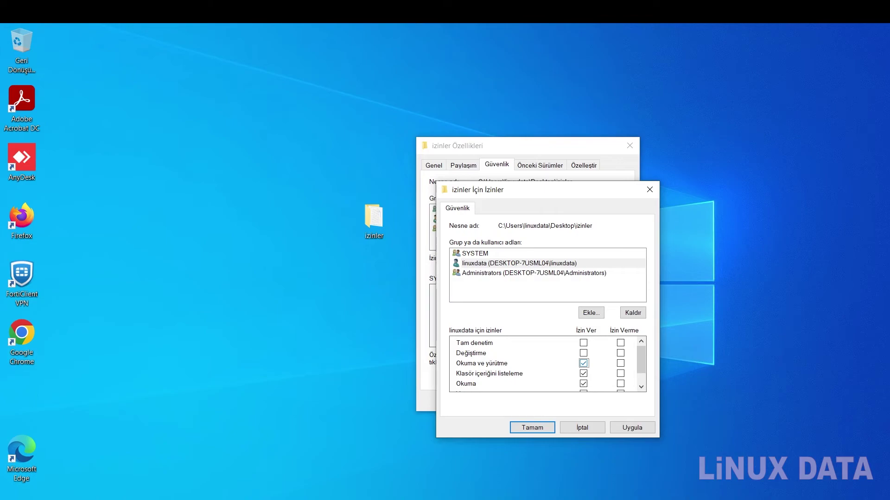
scroll(584, 363, down, 1)
click(583, 355)
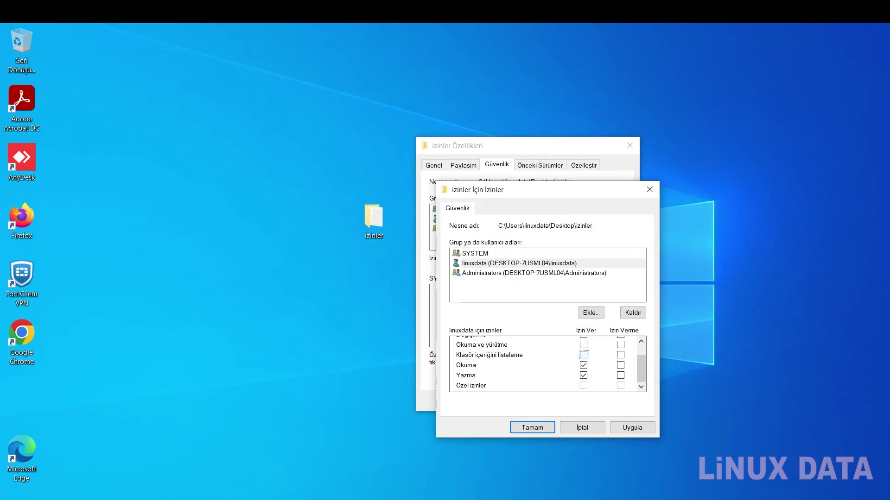
click(632, 428)
click(532, 428)
click(512, 401)
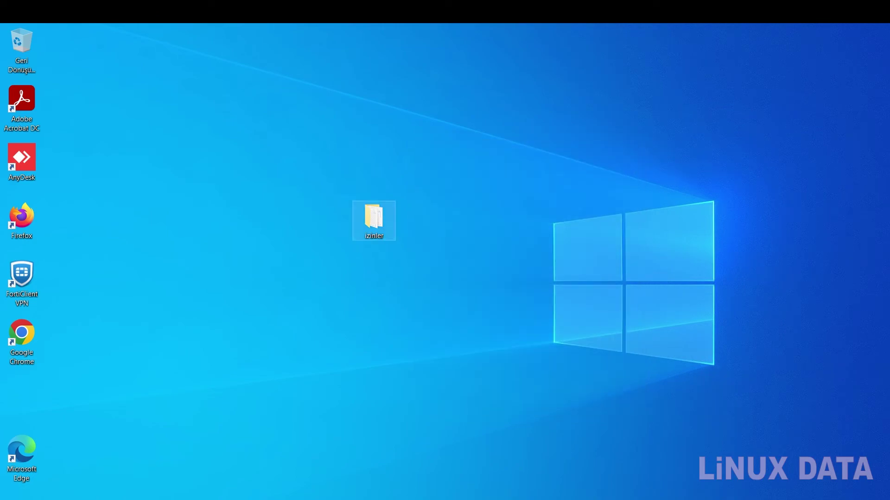
- Open the izinler folder, view the text in izinler1, and close the file without editing it
double_click(374, 215)
double_click(374, 213)
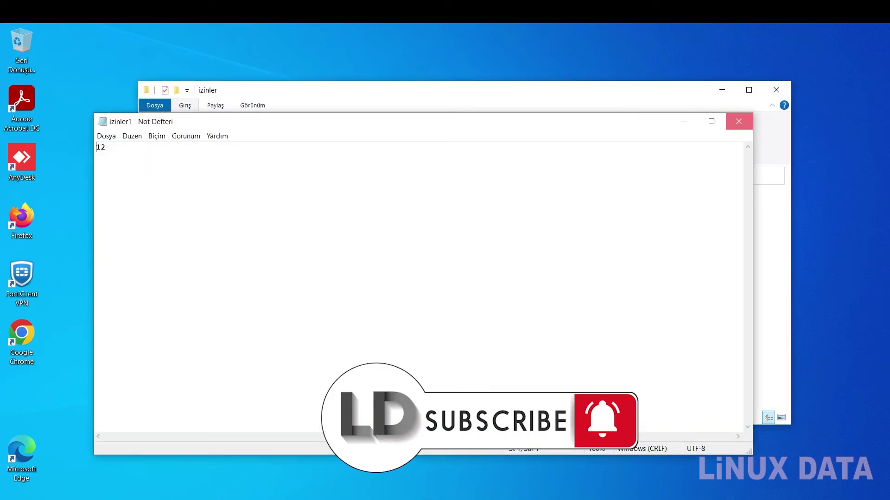
click(739, 122)
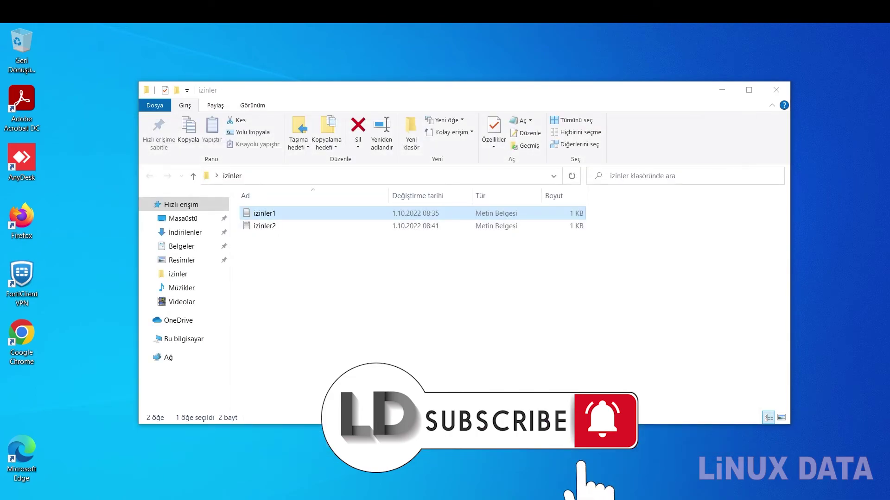
- Open izinler1's security properties and examine the permissions allowed for linuxdata
right_click(255, 214)
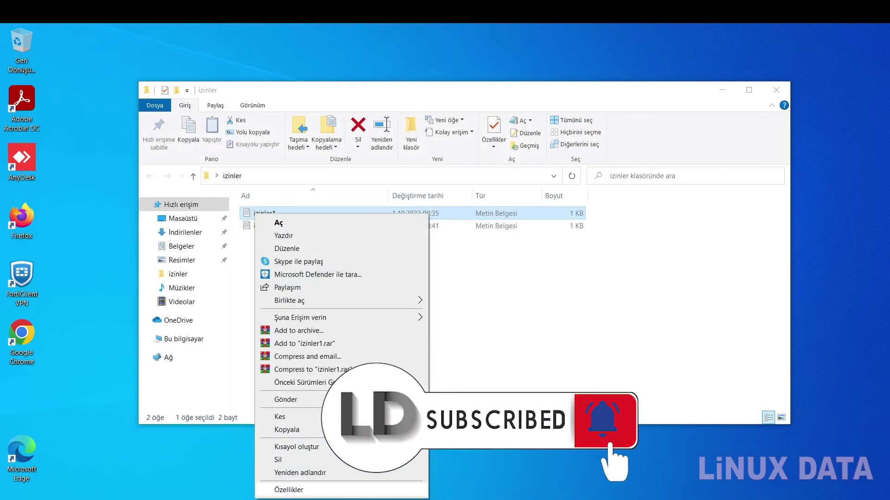
key(r)
key(ctrl+Tab)
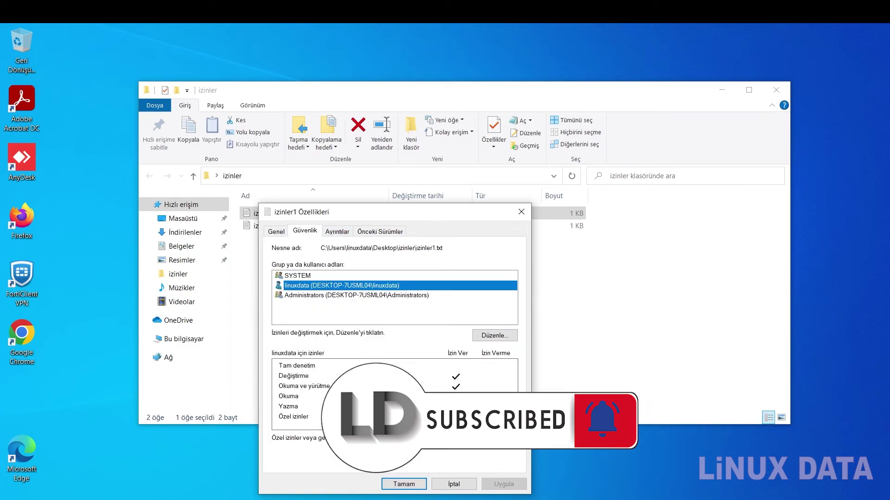
- Close izinler1's properties, examine linuxdata's permissions in izinler2's security properties, and close them without changes
click(361, 387)
click(521, 212)
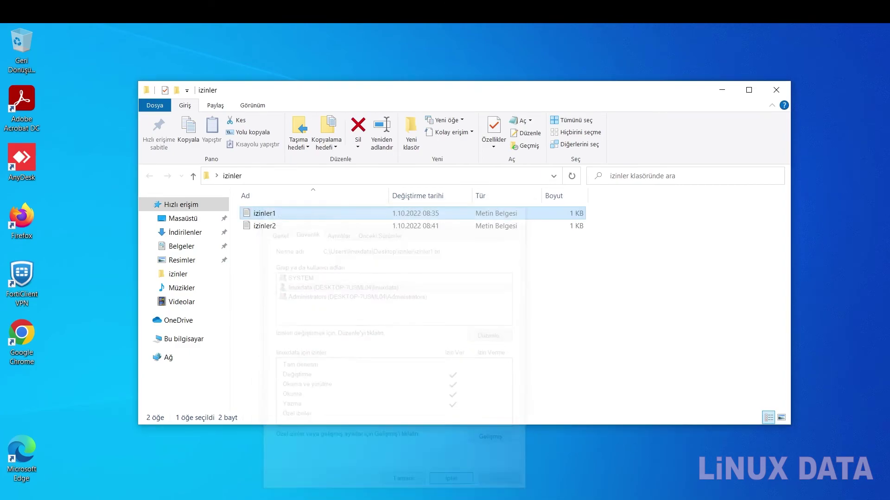
click(267, 226)
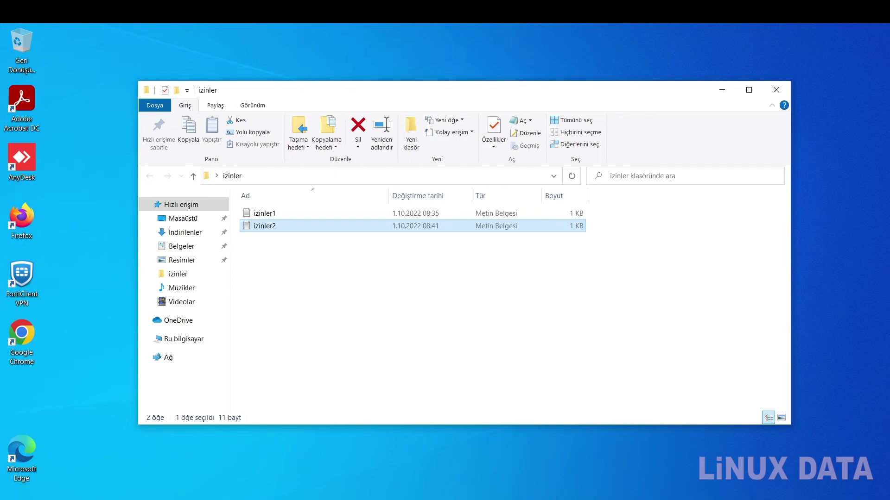
right_click(267, 225)
click(296, 492)
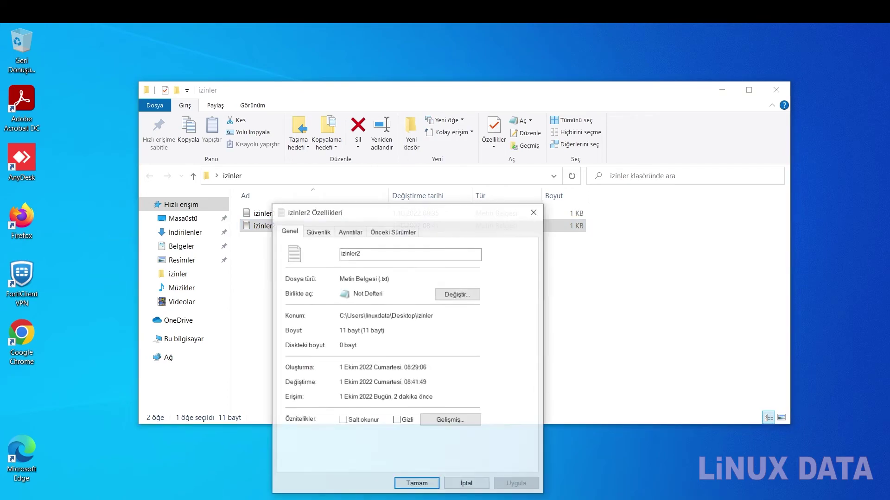
click(319, 233)
drag(362, 212, 376, 139)
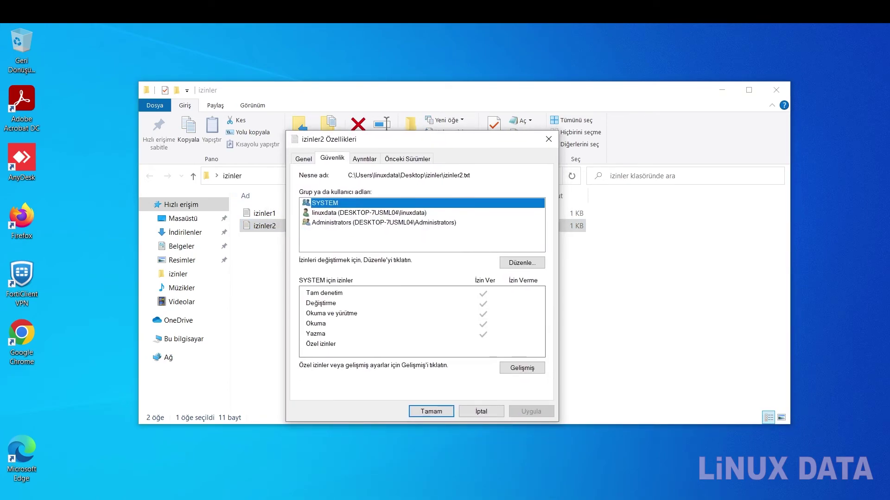
click(369, 213)
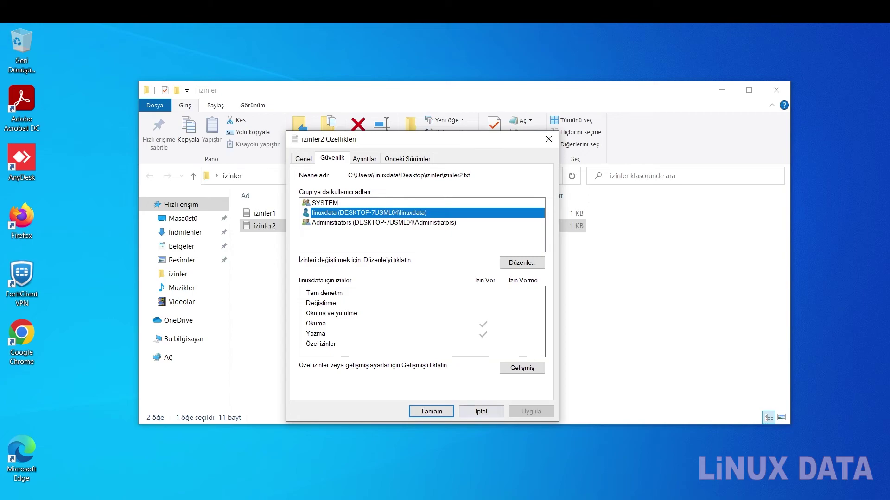
key(Escape)
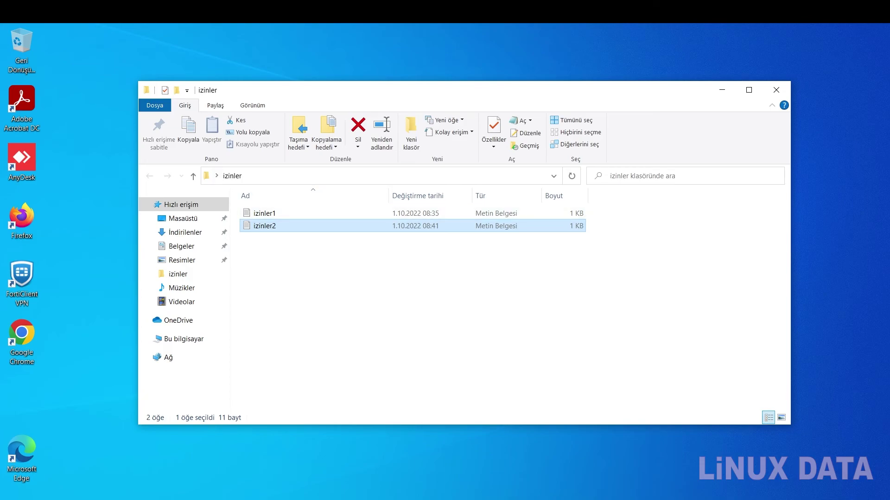
- Close the izinler folder window and open the security properties of the izinler folder on the desktop
click(193, 176)
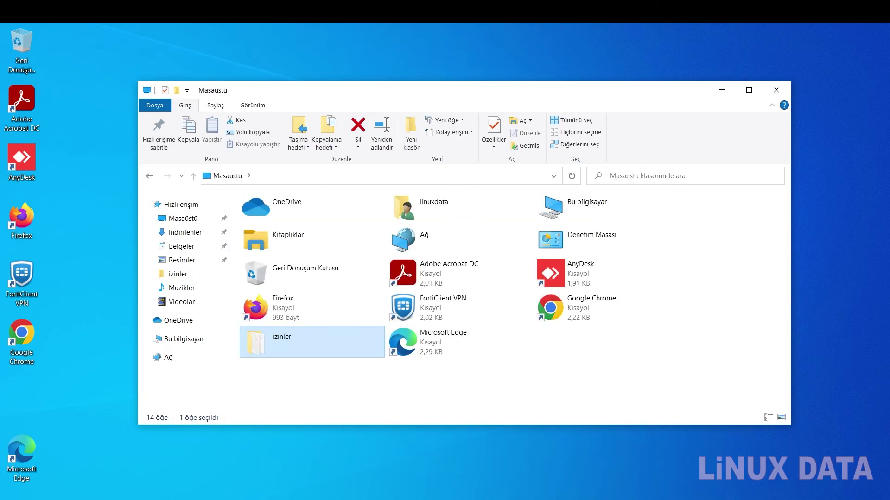
click(776, 90)
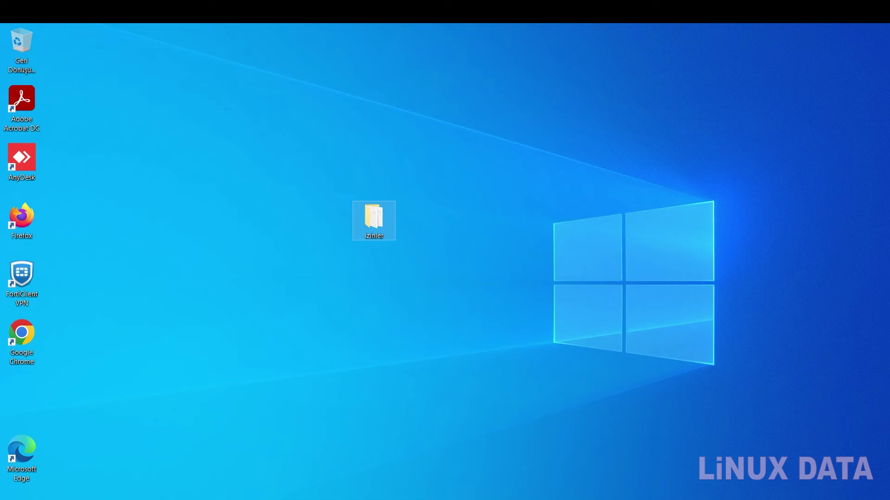
right_click(374, 230)
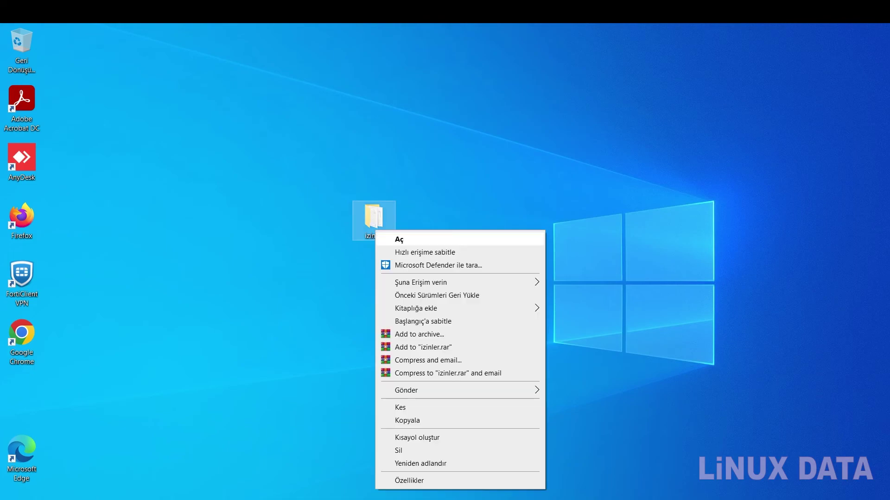
click(417, 481)
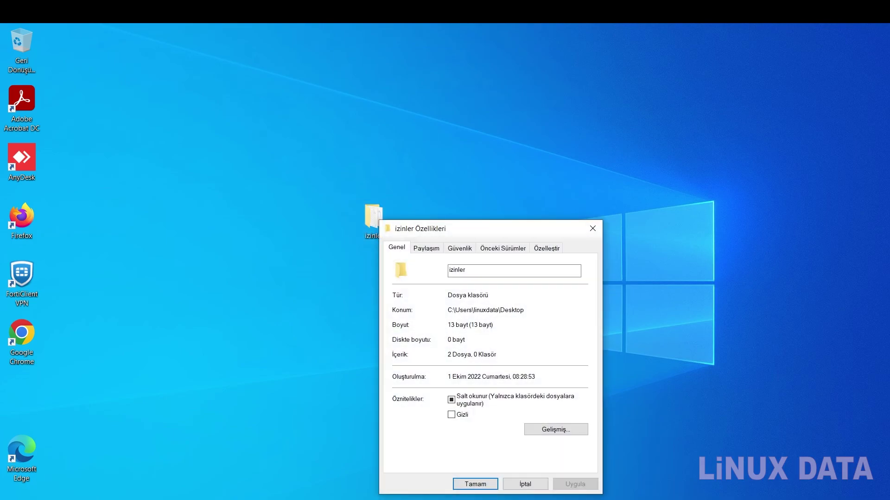
drag(491, 229, 508, 114)
click(443, 134)
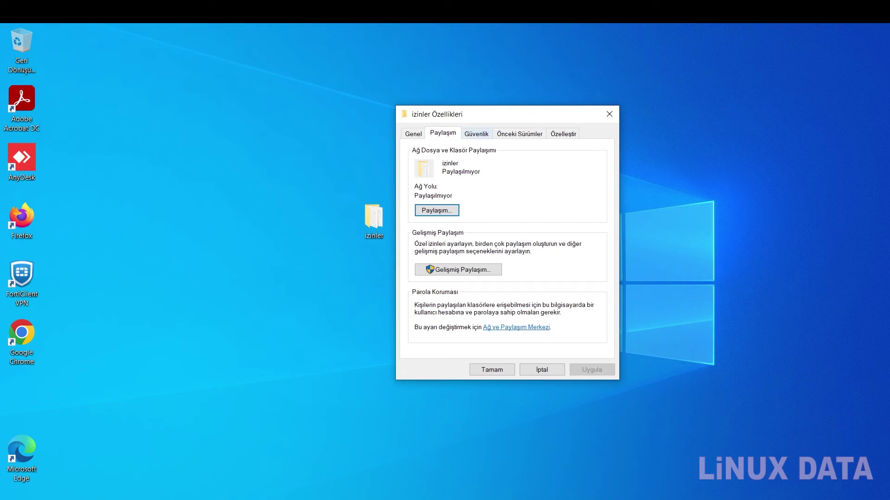
click(477, 134)
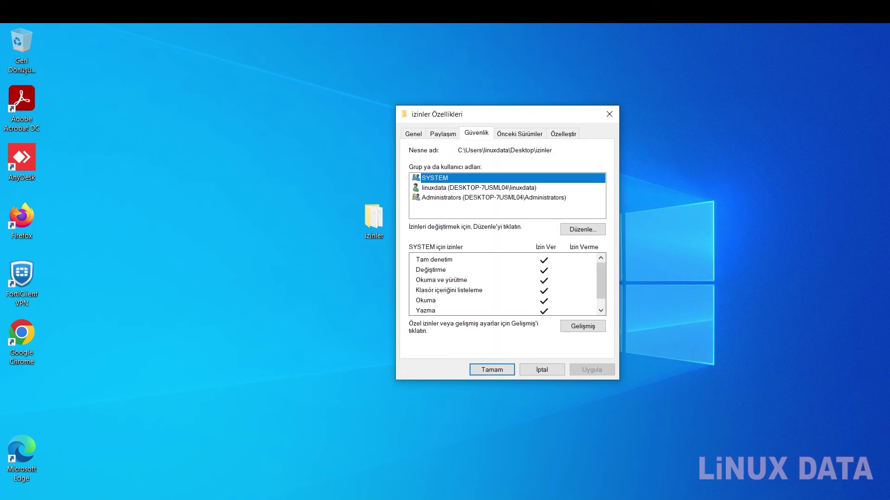